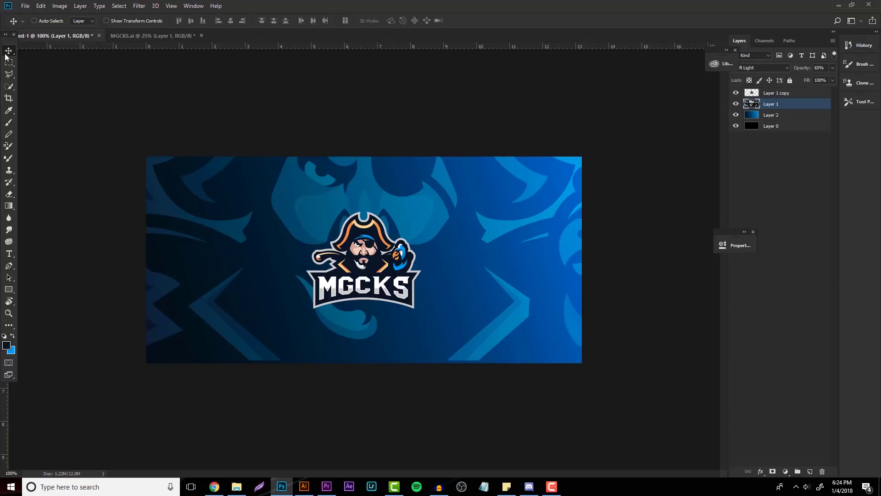
# Step: Start saving the banner document as a new file, creating and opening a folder named Clients_2018 on Hard Drive (D:)
pyautogui.click(115, 36)
pyautogui.click(59, 35)
pyautogui.click(26, 7)
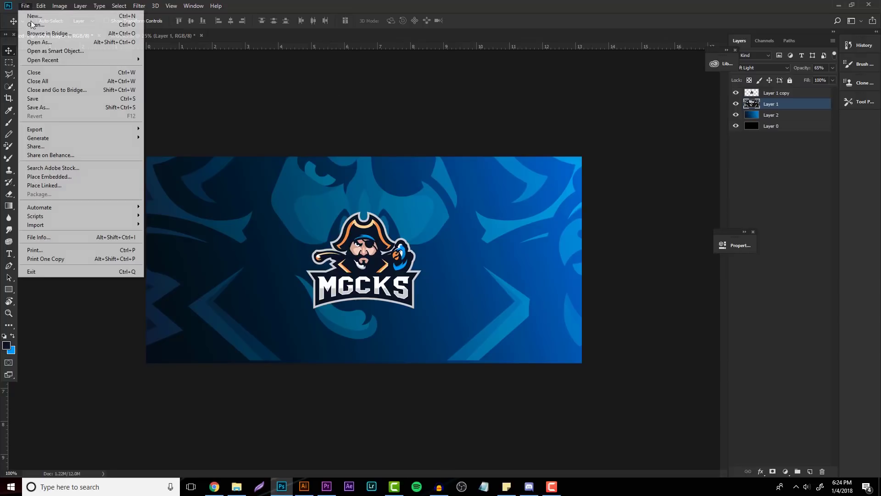
pyautogui.click(51, 107)
pyautogui.click(42, 168)
pyautogui.click(71, 39)
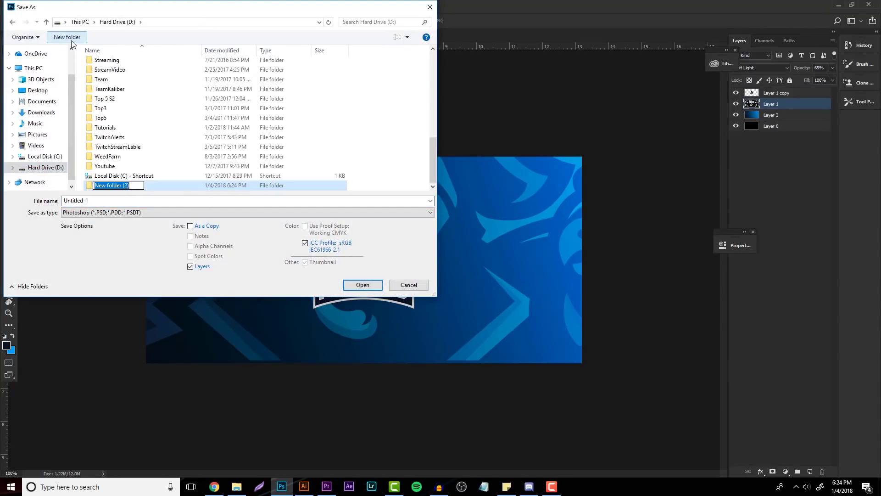
pyautogui.write('Clients')
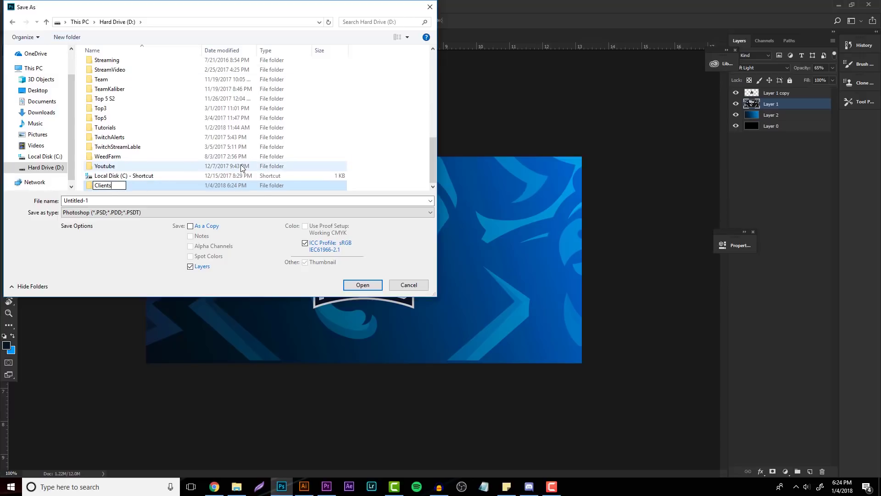
pyautogui.write(' 2018')
pyautogui.press('Return')
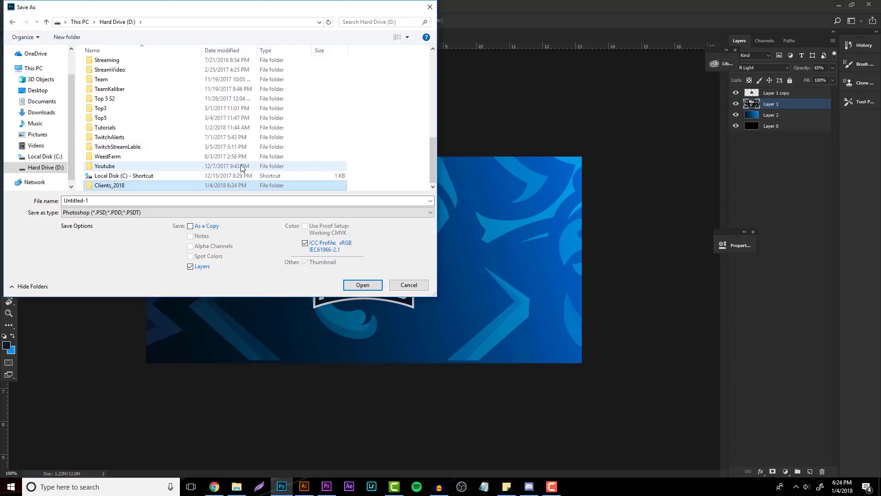
pyautogui.press('Return')
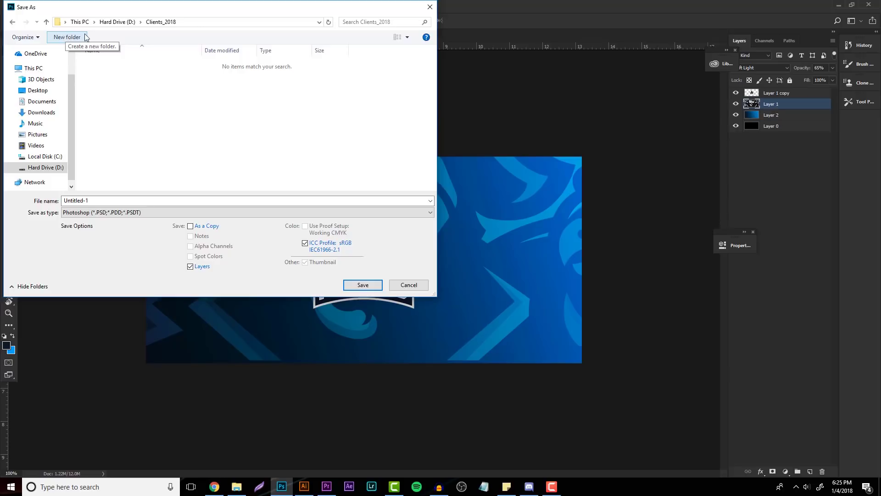
# Step: Create a client folder named MGCKS21 inside Clients_2018
pyautogui.click(70, 37)
pyautogui.write('M')
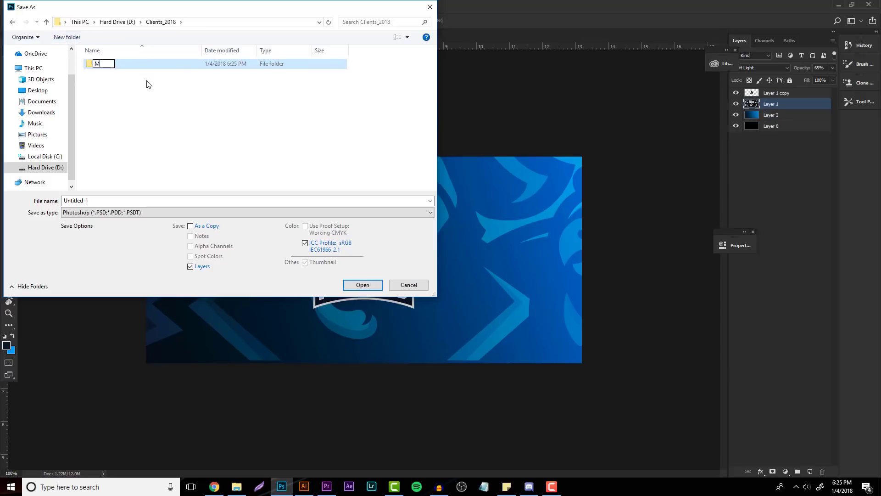
pyautogui.write('GCKS21_Januar')
pyautogui.press('BackSpace')
pyautogui.press('BackSpace')
pyautogui.press('BackSpace')
pyautogui.press('BackSpace')
pyautogui.press('BackSpace')
pyautogui.press('BackSpace')
pyautogui.press('BackSpace')
pyautogui.press('Return')
pyautogui.click(161, 144)
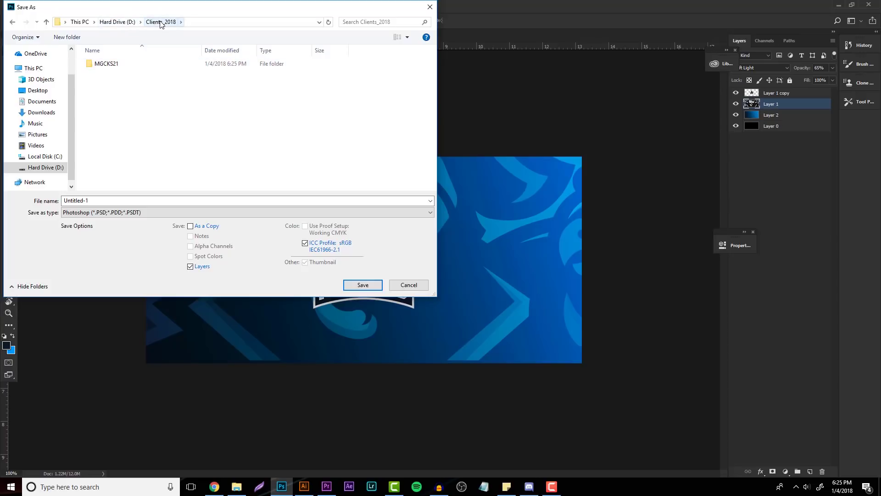
# Step: Create a subfolder named Thumbnail inside MGCKS21 and open it as the save location
pyautogui.doubleClick(118, 69)
pyautogui.click(67, 36)
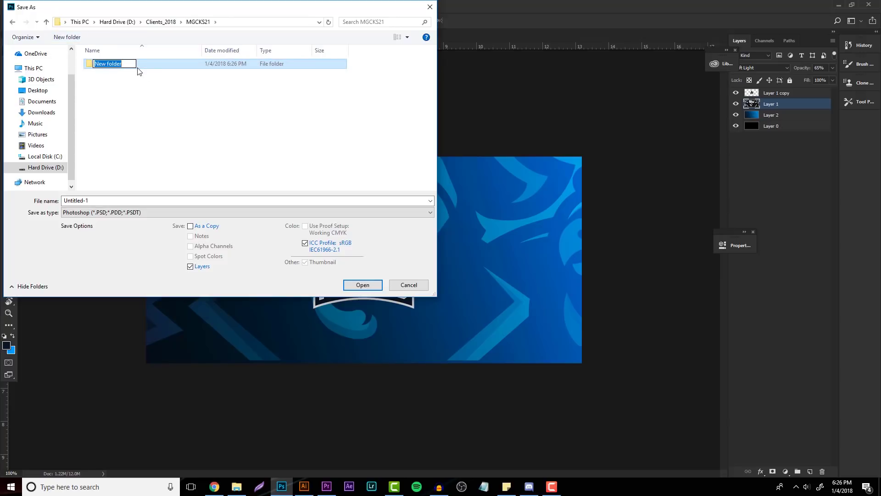
pyautogui.write('L')
pyautogui.press('BackSpace')
pyautogui.write('Thumbnail')
pyautogui.press('Return')
pyautogui.doubleClick(138, 68)
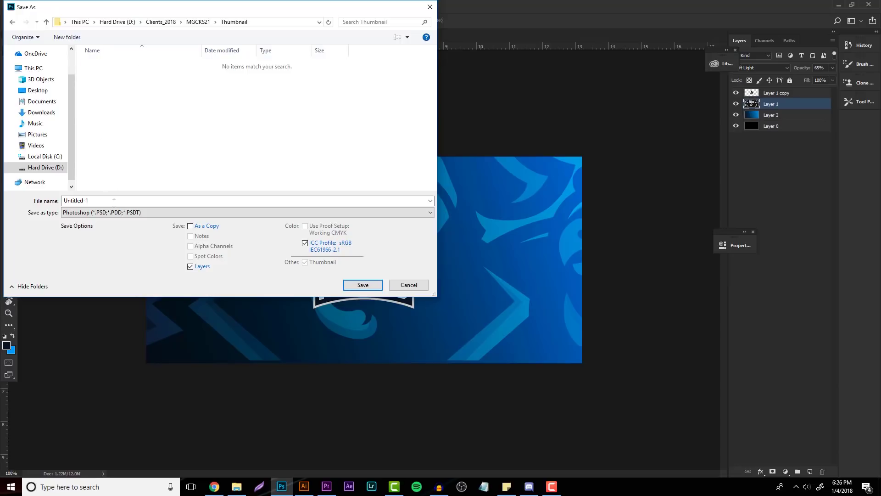
# Step: Save the banner in PNG format with the file name Thumbnail, accepting the PNG options
pyautogui.click(115, 213)
pyautogui.click(86, 338)
pyautogui.click(84, 199)
pyautogui.write('Thumbnail')
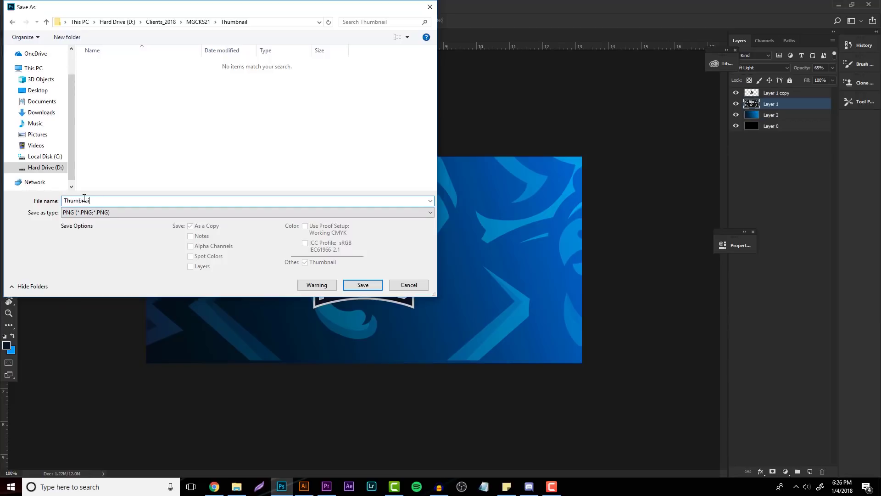
pyautogui.press('Return')
pyautogui.press('Return')
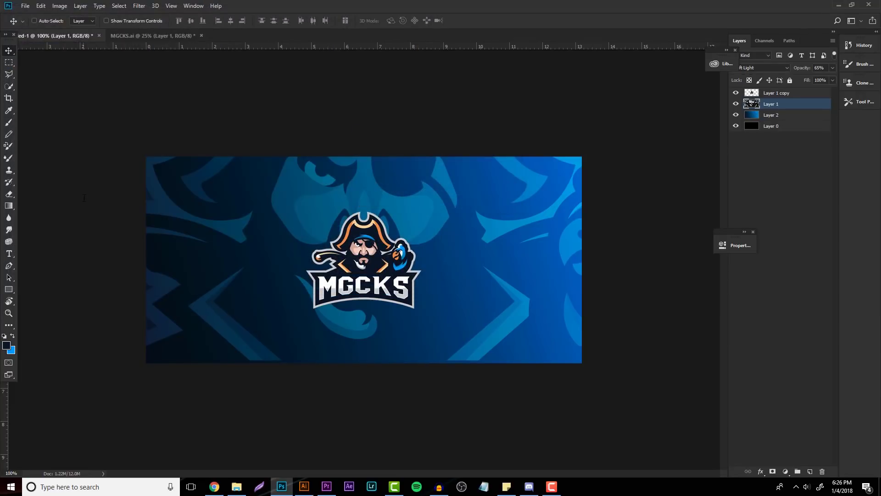
# Step: Start saving the MGCKS.ai logo document as a new file, creating and opening a Logo subfolder in MGCKS21
pyautogui.click(143, 37)
pyautogui.click(25, 5)
pyautogui.click(46, 109)
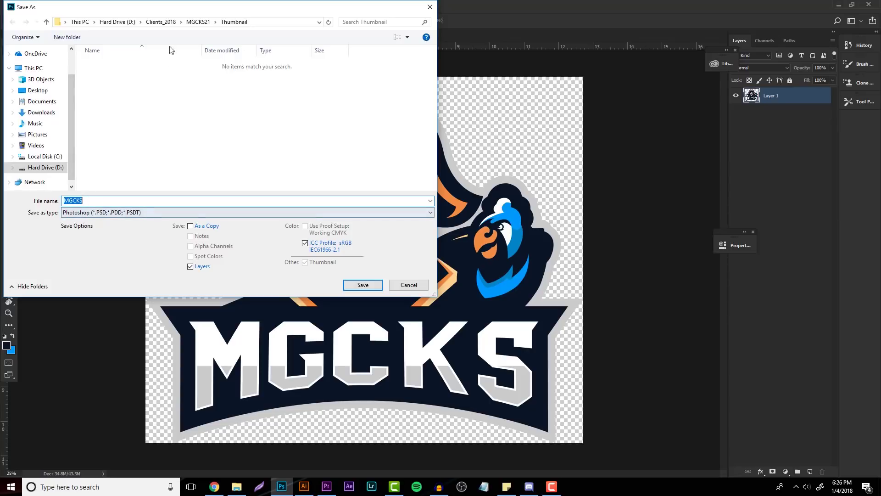
pyautogui.click(201, 23)
pyautogui.click(70, 37)
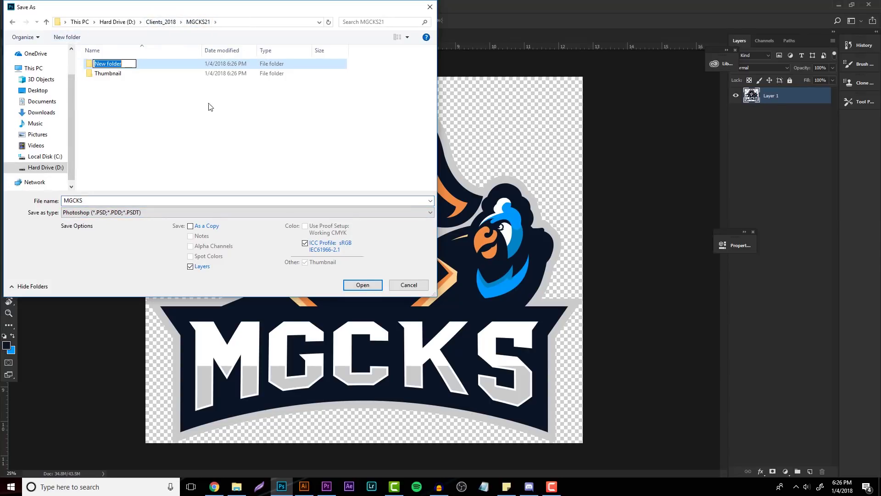
pyautogui.write('Logo')
pyautogui.press('Return')
pyautogui.press('Return')
pyautogui.doubleClick(115, 204)
pyautogui.write('MGCKS')
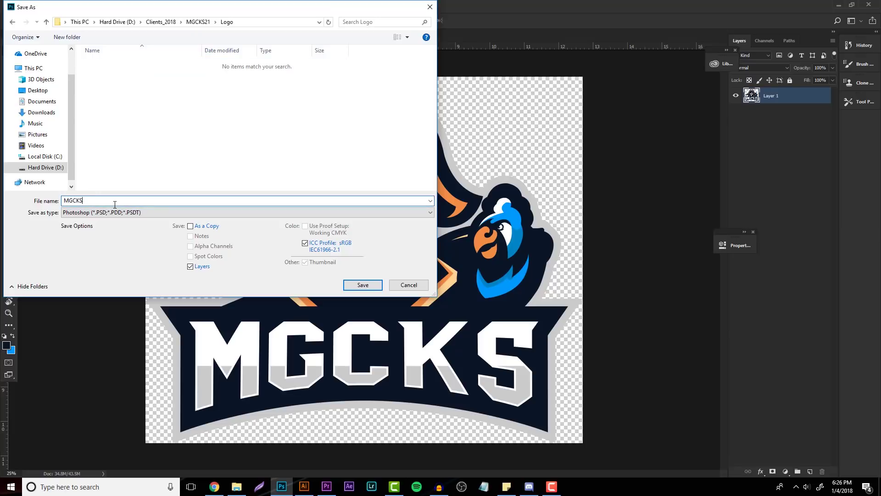
pyautogui.write('_PSD')
pyautogui.press('Return')
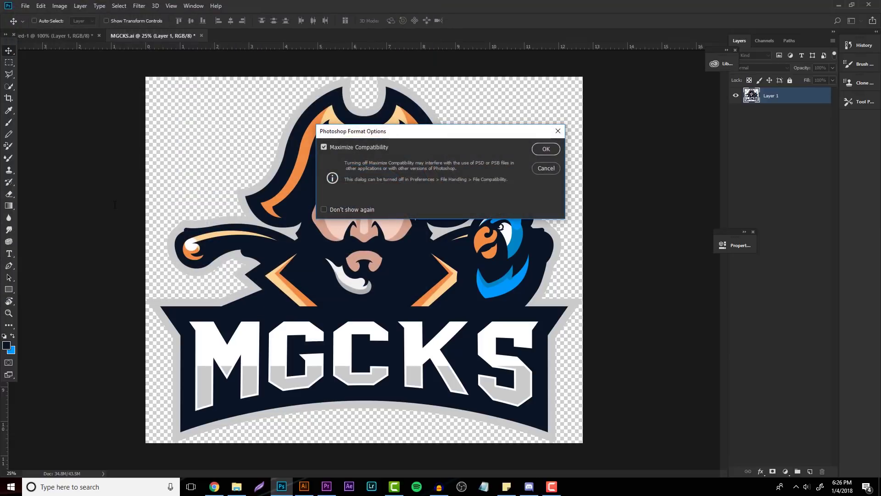
pyautogui.click(551, 169)
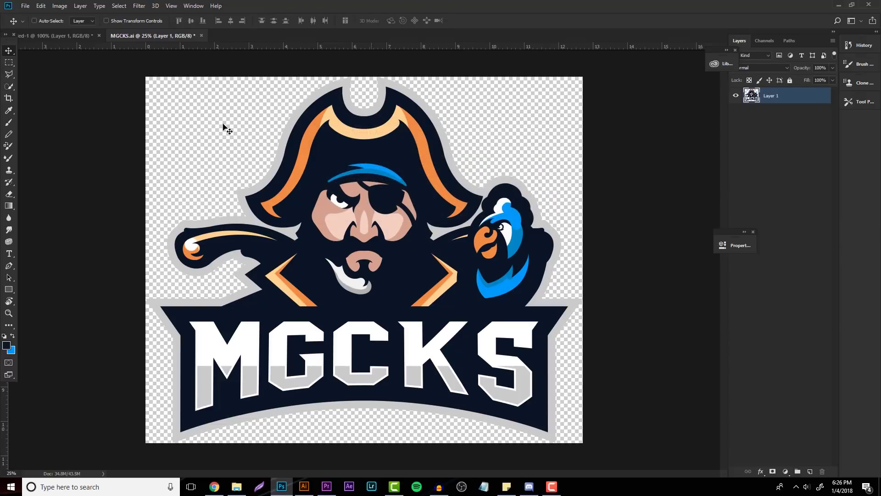
# Step: Save the logo document as a PNG named MGCKS_PNG in the Logo folder
pyautogui.click(26, 6)
pyautogui.click(62, 106)
pyautogui.click(106, 211)
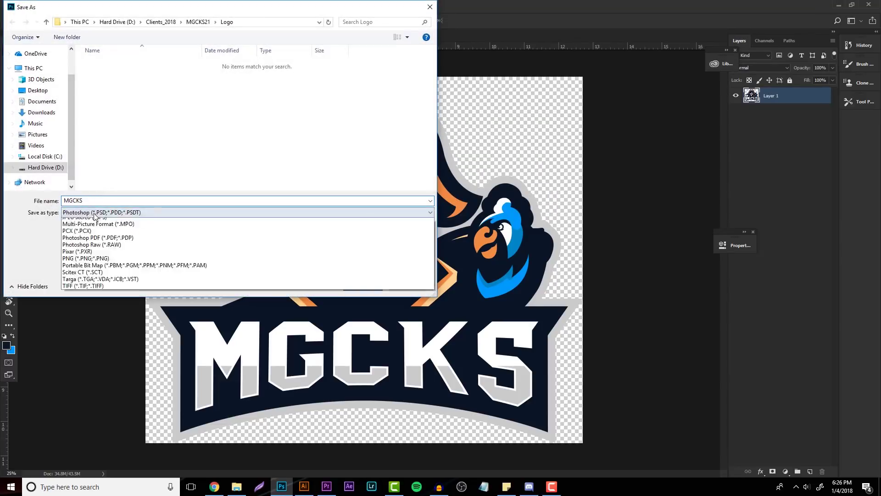
pyautogui.click(133, 337)
pyautogui.click(96, 213)
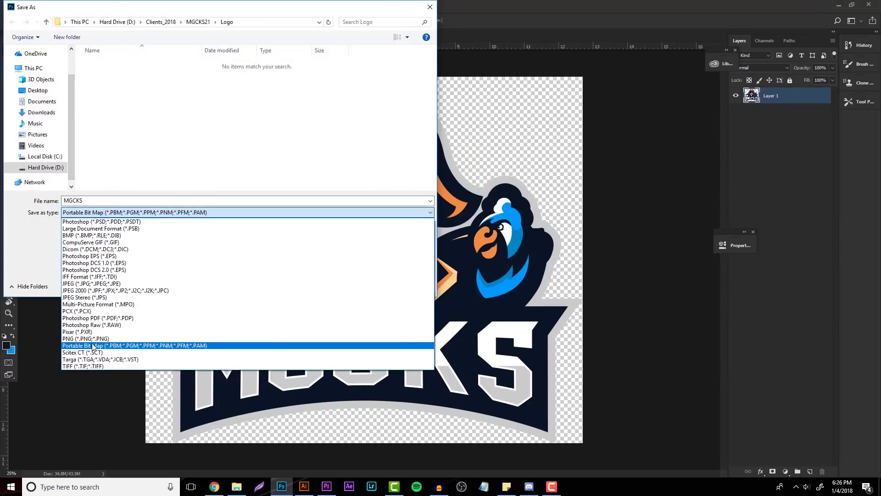
pyautogui.click(95, 350)
pyautogui.click(111, 202)
pyautogui.write('_PNG')
pyautogui.press('Return')
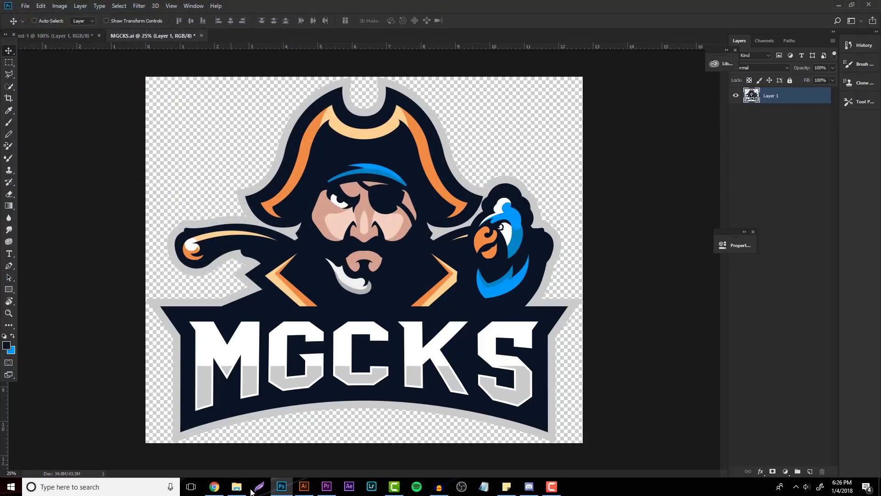
# Step: Switch to File Explorer, open the MGCKS21 folder under Clients on Hard Drive (D:) and select its four Illustrator logo files
pyautogui.click(236, 487)
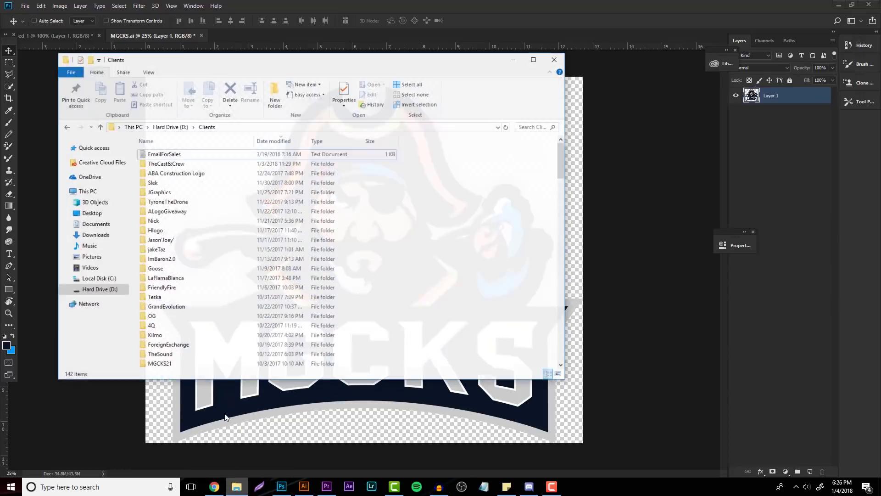
pyautogui.click(176, 168)
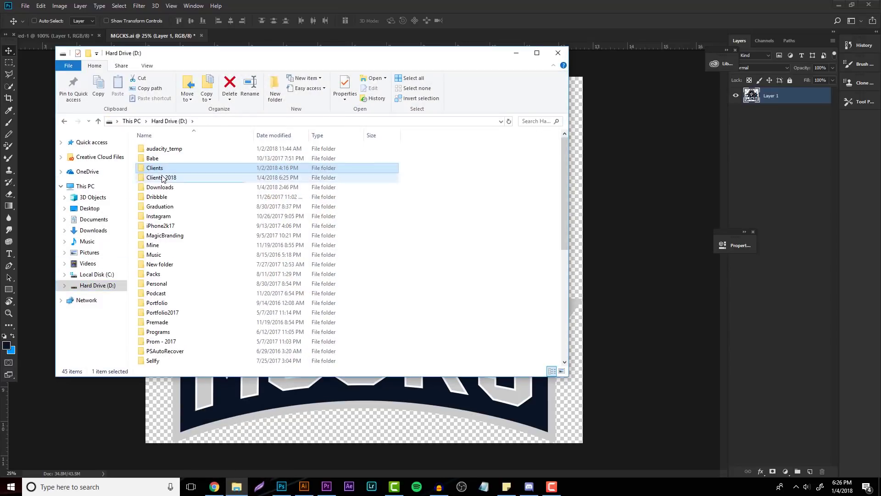
pyautogui.doubleClick(170, 178)
pyautogui.click(64, 121)
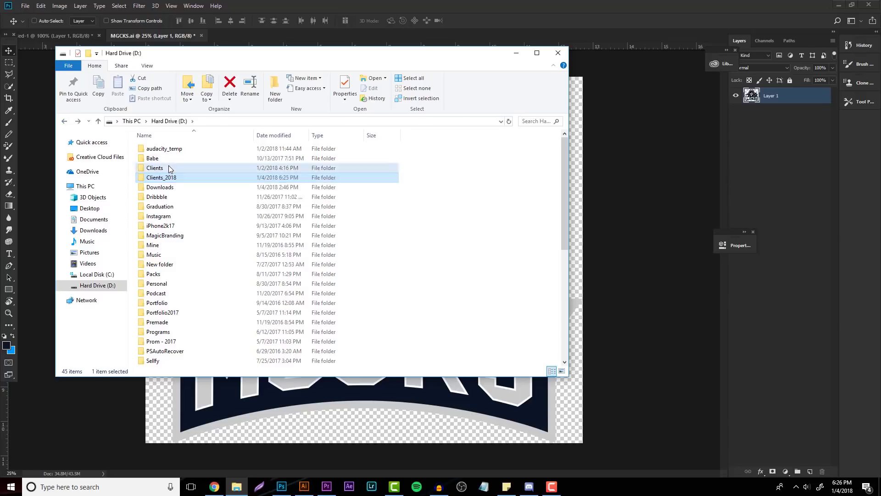
pyautogui.doubleClick(169, 166)
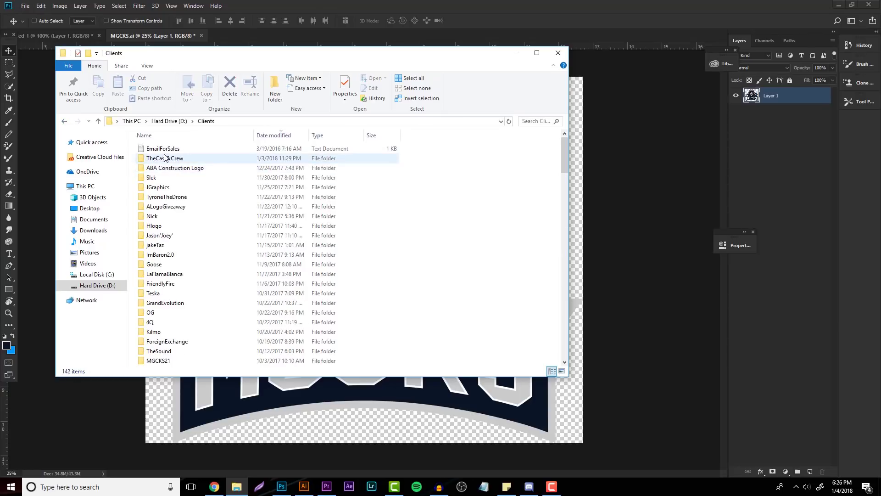
pyautogui.doubleClick(176, 362)
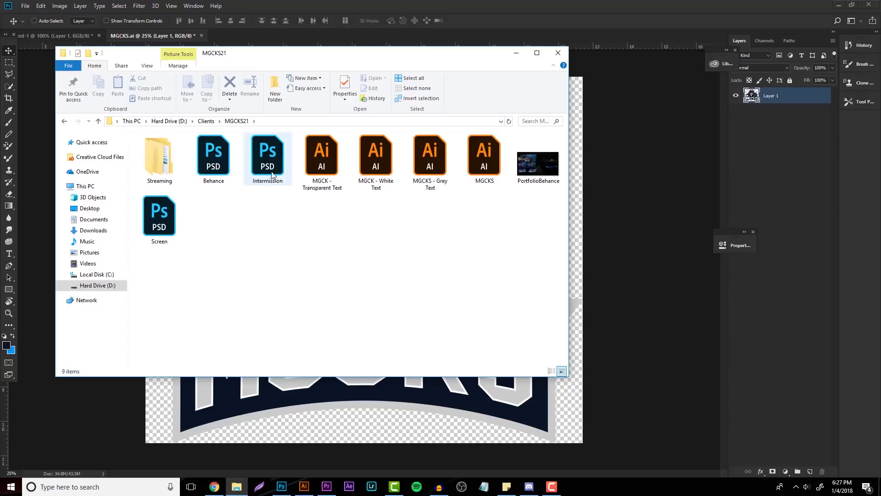
pyautogui.moveTo(306, 211); pyautogui.dragTo(496, 150)
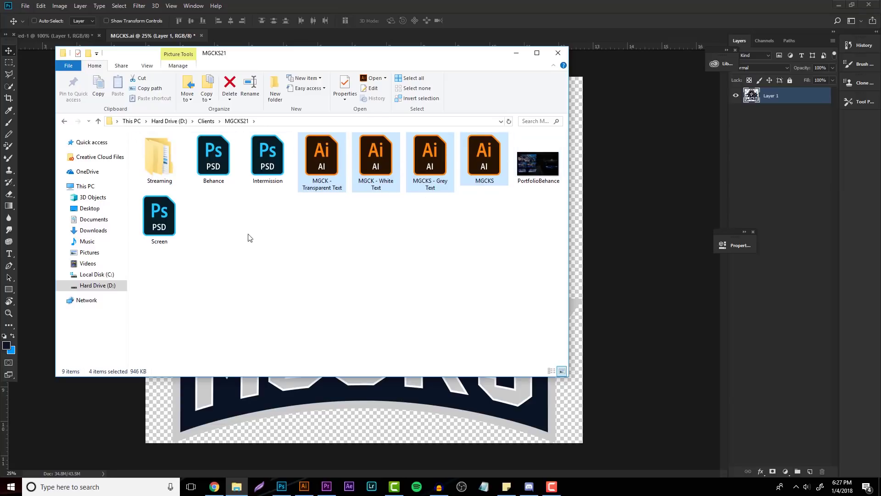
# Step: Examine how the Streaming folder is organised, viewing the contents of its MGCKS and Extras subfolders
pyautogui.doubleClick(167, 171)
pyautogui.moveTo(183, 254); pyautogui.dragTo(170, 220)
pyautogui.click(169, 208)
pyautogui.click(168, 197)
pyautogui.click(171, 187)
pyautogui.click(174, 170)
pyautogui.doubleClick(177, 158)
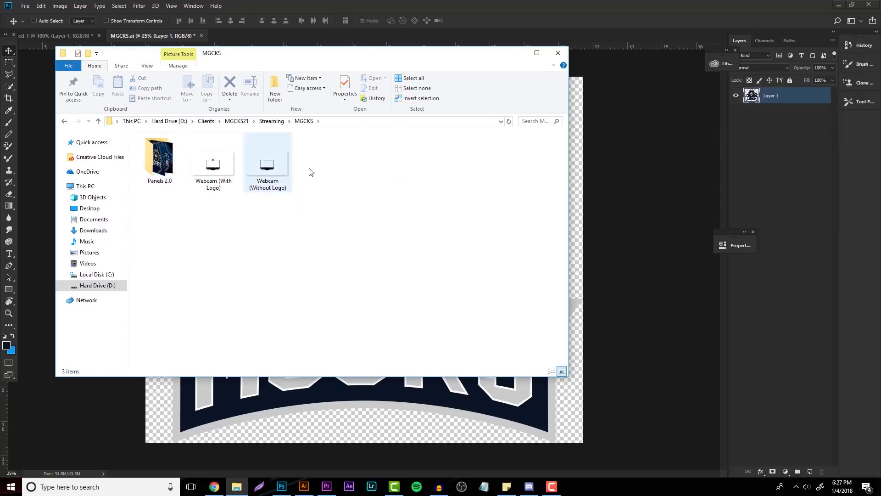
pyautogui.click(65, 120)
pyautogui.doubleClick(183, 146)
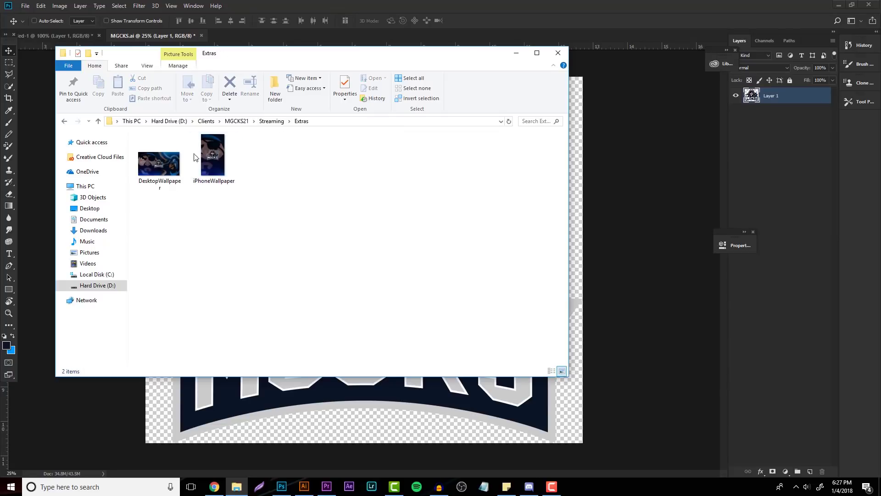
pyautogui.click(64, 122)
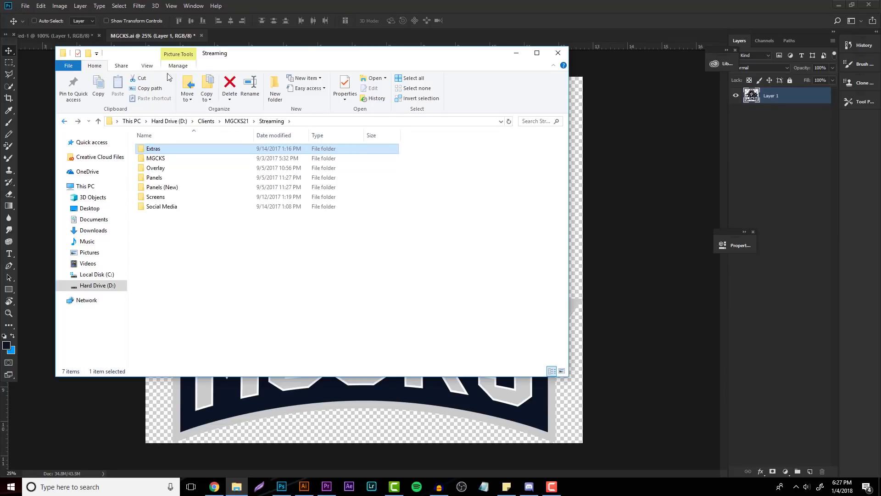
pyautogui.moveTo(275, 56); pyautogui.dragTo(302, 80)
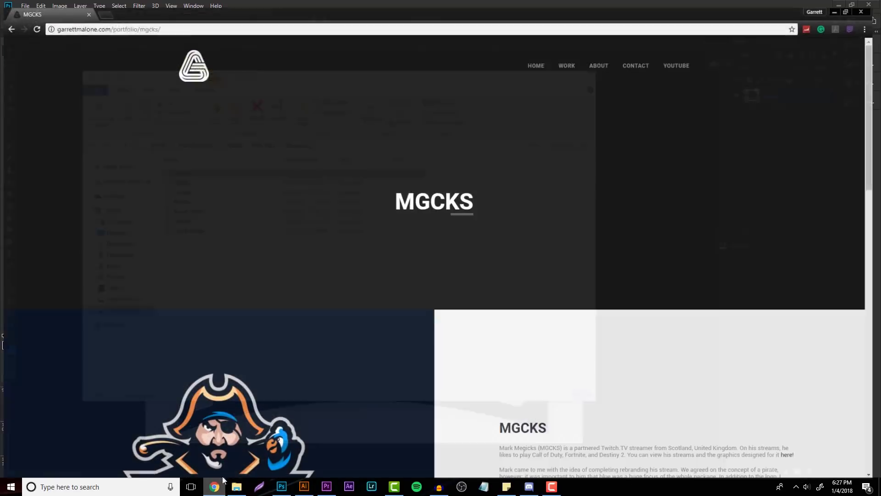
# Step: Switch to Chrome and search for "google drive" in a new tab
pyautogui.click(222, 473)
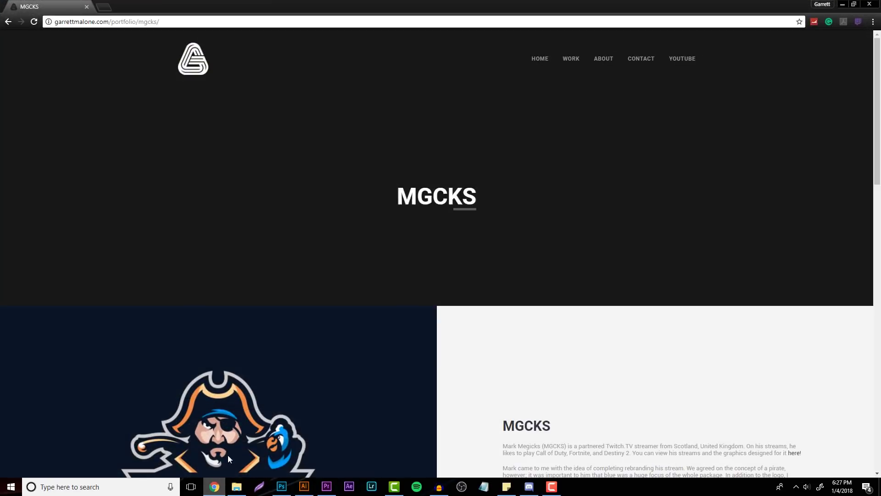
pyautogui.click(108, 4)
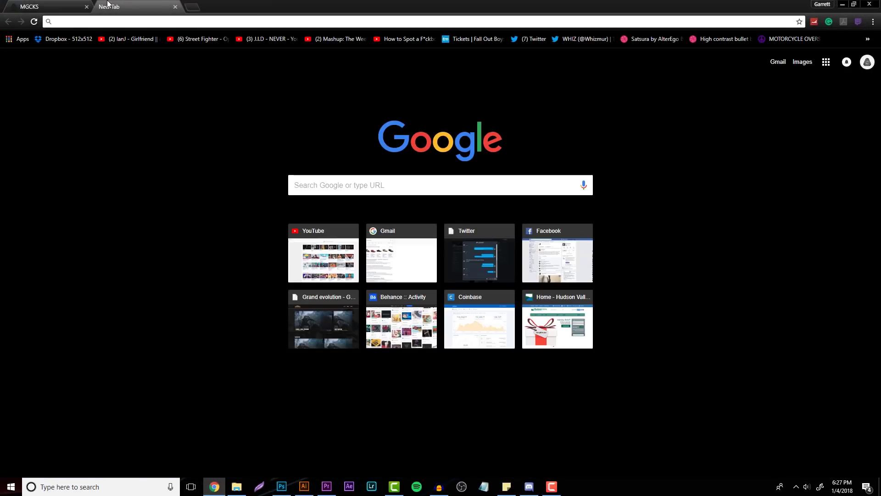
pyautogui.write('google drive')
pyautogui.press('Return')
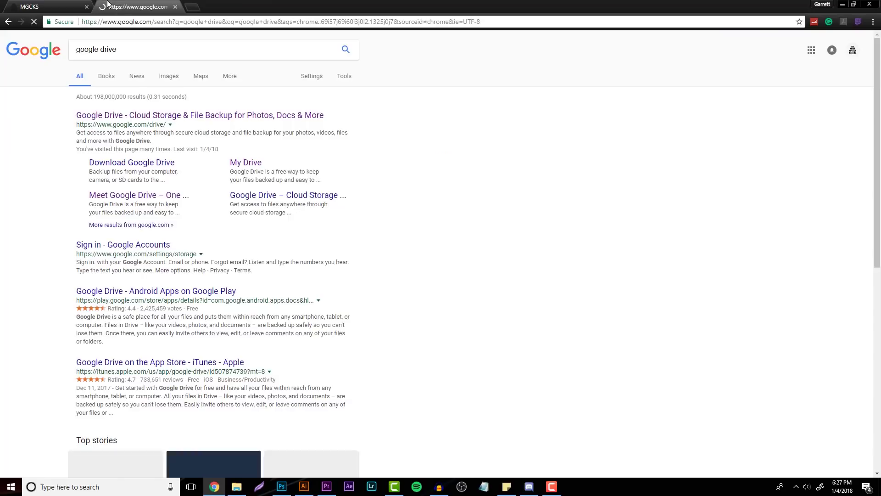
# Step: Open the Google Drive website, view its pricing guide and return to the site's home page
pyautogui.click(143, 116)
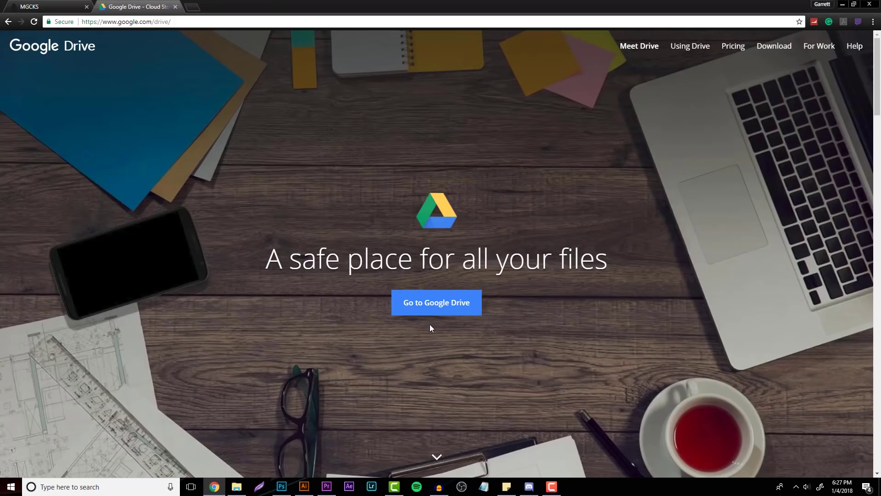
pyautogui.click(736, 52)
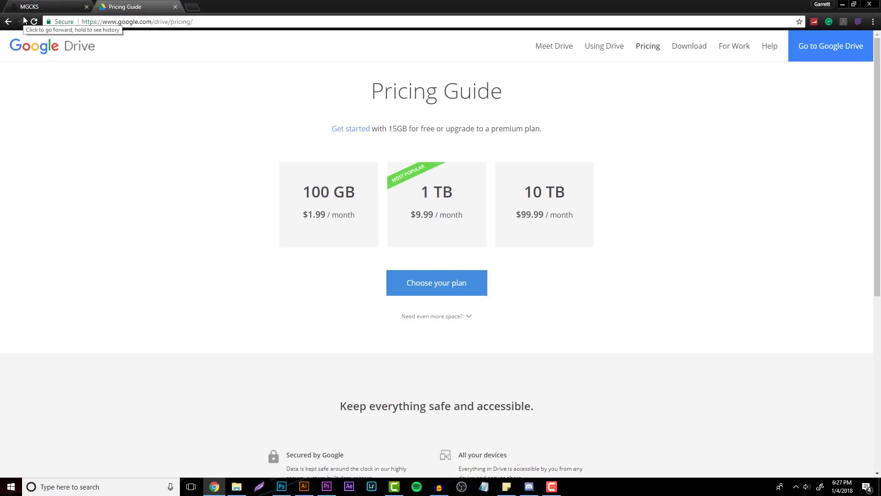
pyautogui.click(8, 22)
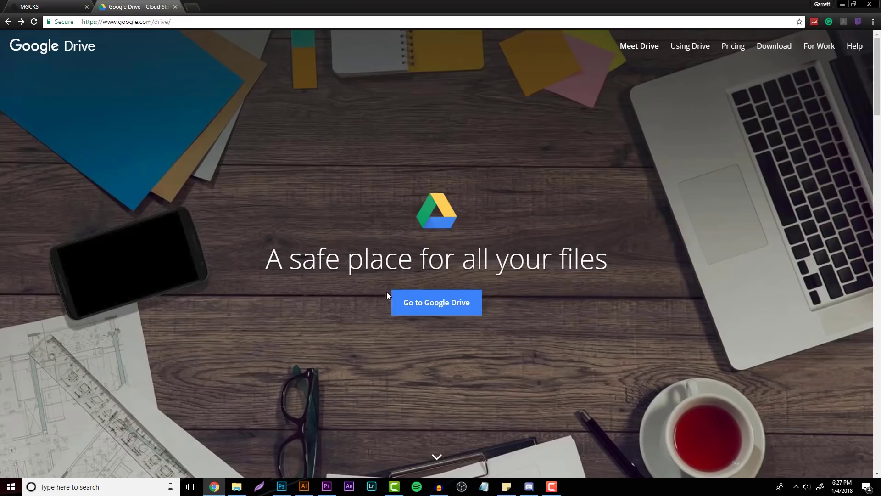
# Step: Go to Google Drive, create a folder named MGCKS21 in My Drive and open it
pyautogui.click(429, 304)
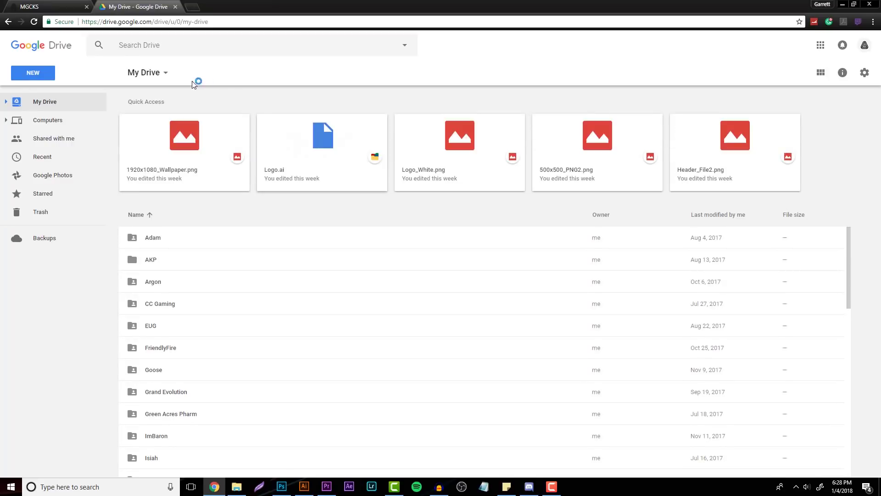
pyautogui.click(35, 75)
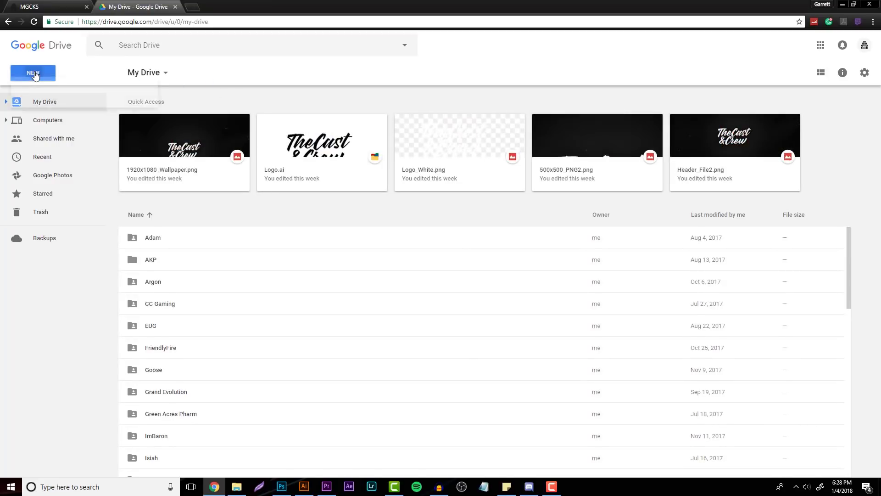
pyautogui.click(73, 97)
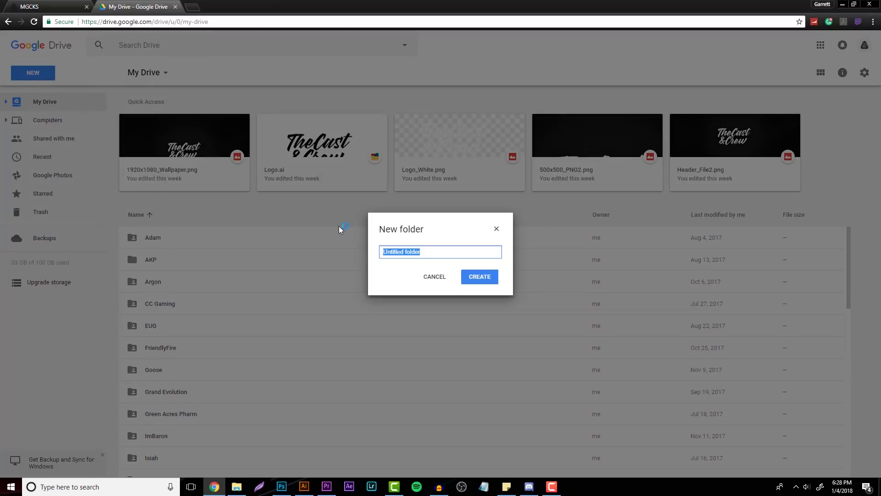
pyautogui.write('MGCKS21')
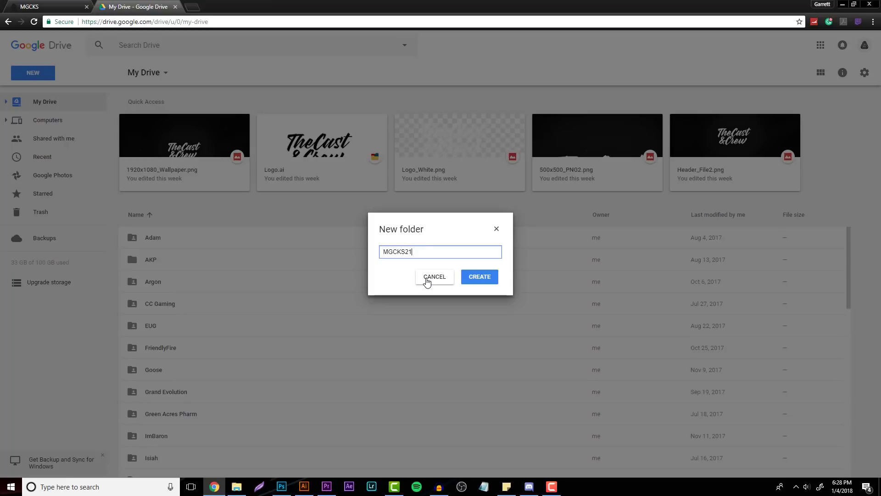
pyautogui.press('Return')
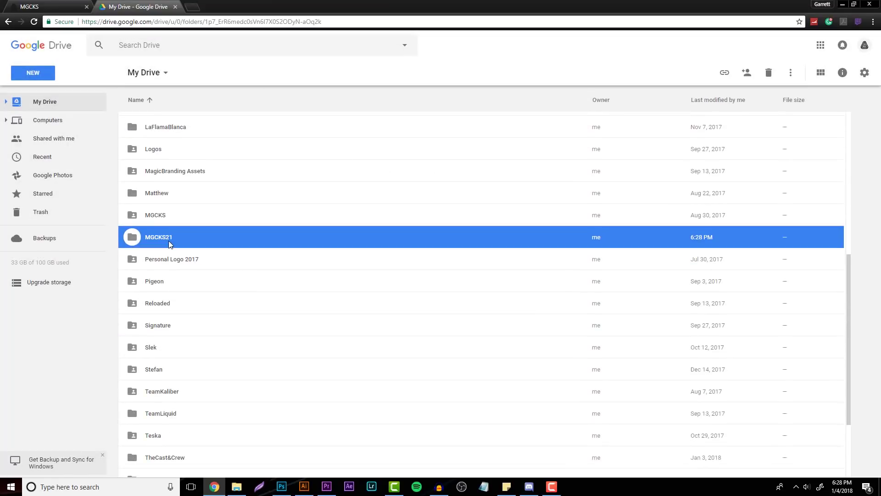
pyautogui.doubleClick(169, 241)
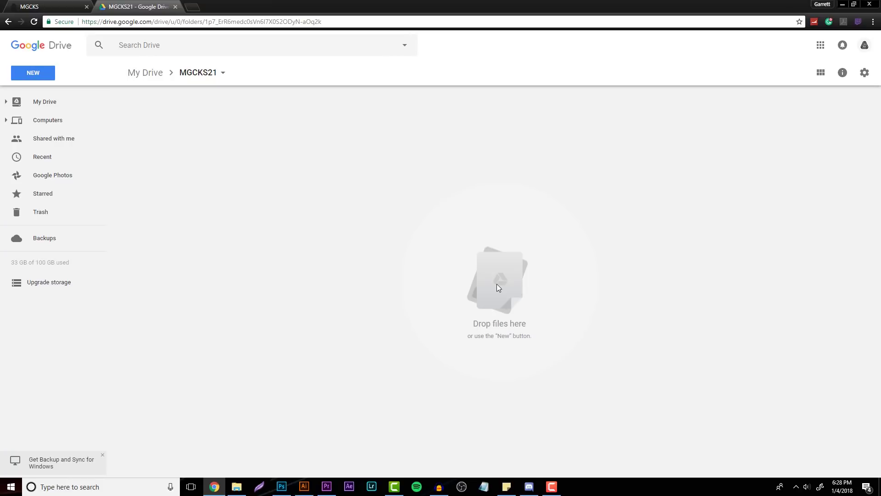
# Step: Check the local Streaming folder in File Explorer, then create a Logo folder inside MGCKS21 on Google Drive and open it
pyautogui.click(236, 487)
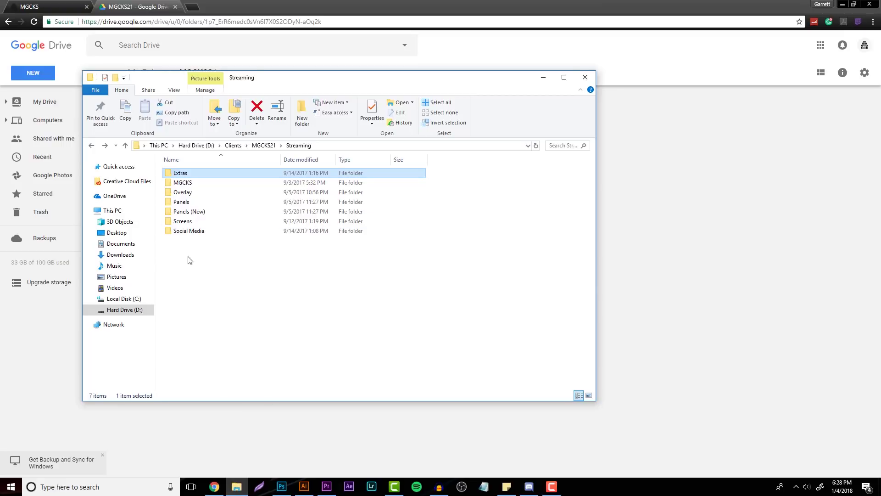
pyautogui.click(218, 267)
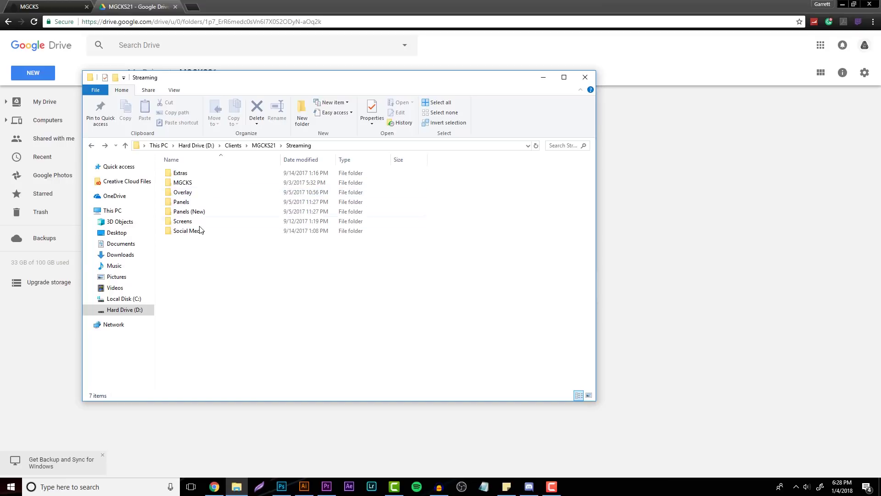
pyautogui.click(674, 306)
pyautogui.click(44, 77)
pyautogui.click(53, 98)
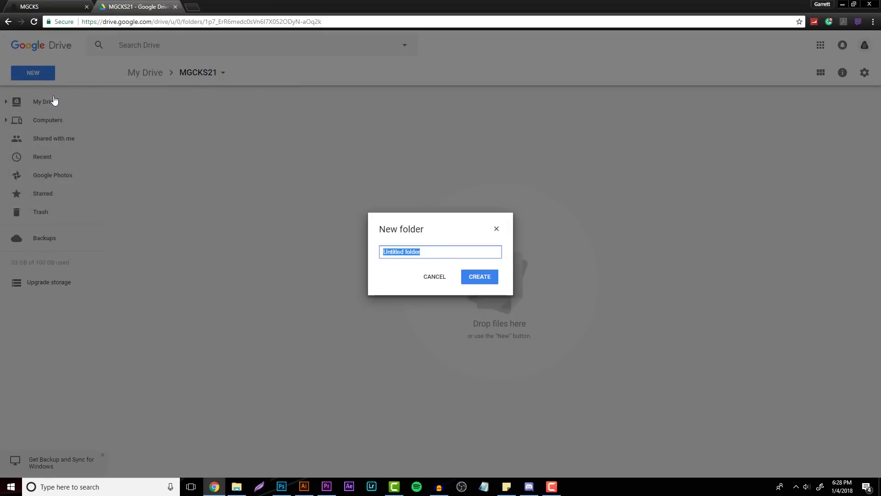
pyautogui.write('Logo')
pyautogui.press('Return')
pyautogui.click(163, 123)
pyautogui.doubleClick(163, 123)
# Step: Upload the four MGCKS Illustrator logo files from Clients > MGCKS21 on Hard Drive (D:) to the Logo folder
pyautogui.click(21, 76)
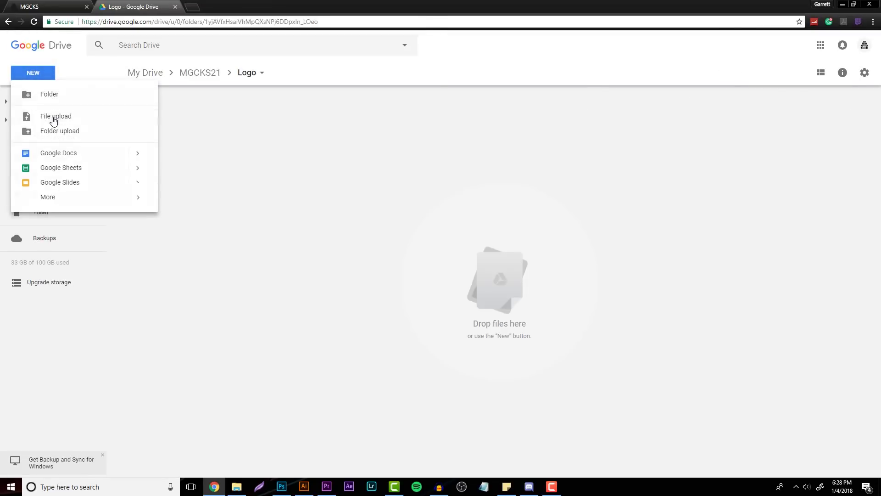
pyautogui.click(51, 116)
pyautogui.click(44, 200)
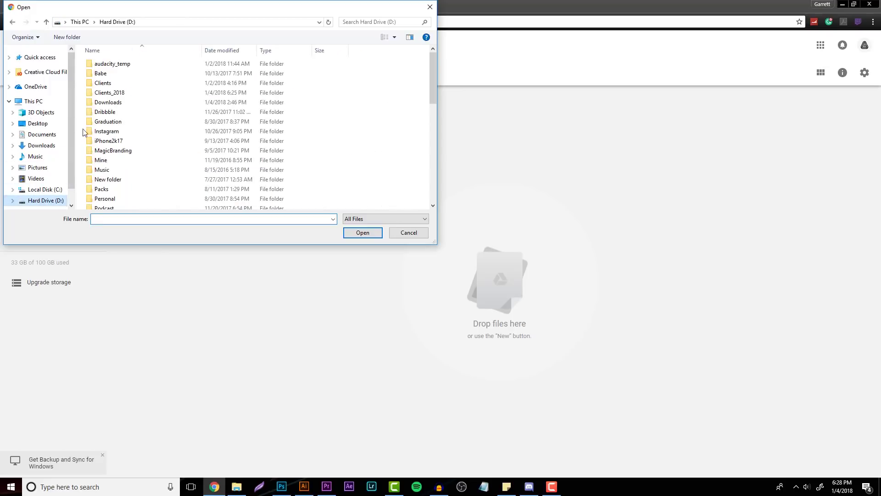
pyautogui.doubleClick(113, 83)
pyautogui.scroll(-1, 124, 174)
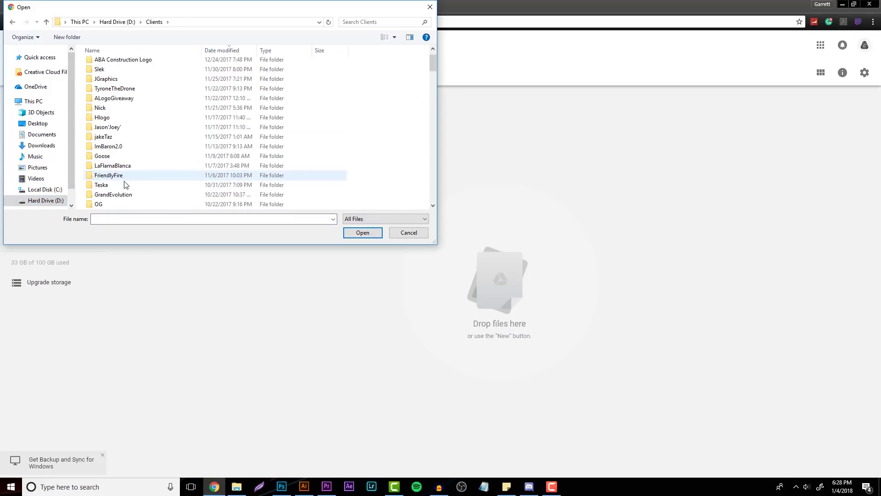
pyautogui.scroll(-1, 124, 138)
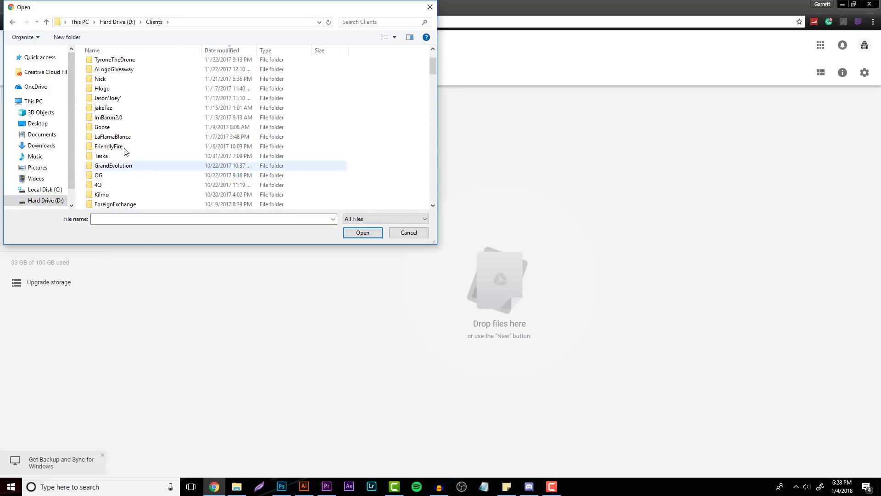
pyautogui.scroll(-1, 122, 195)
pyautogui.click(121, 197)
pyautogui.doubleClick(121, 197)
pyautogui.moveTo(247, 154); pyautogui.dragTo(430, 65)
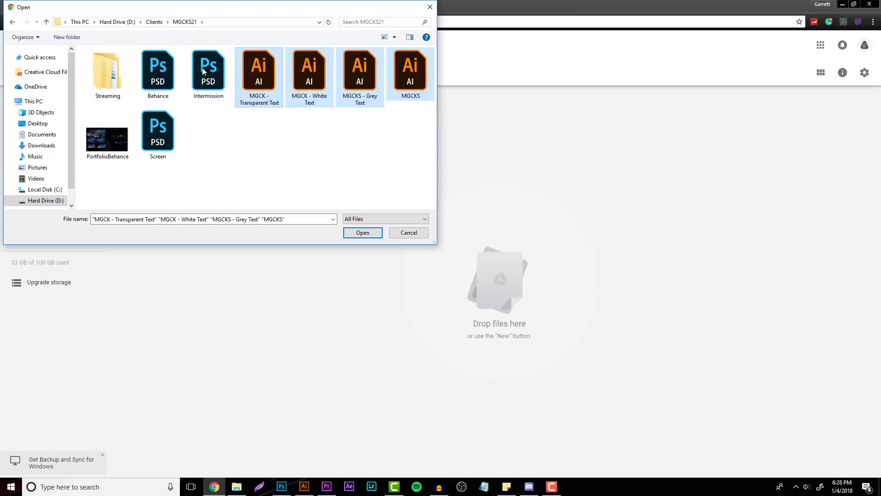
pyautogui.click(361, 233)
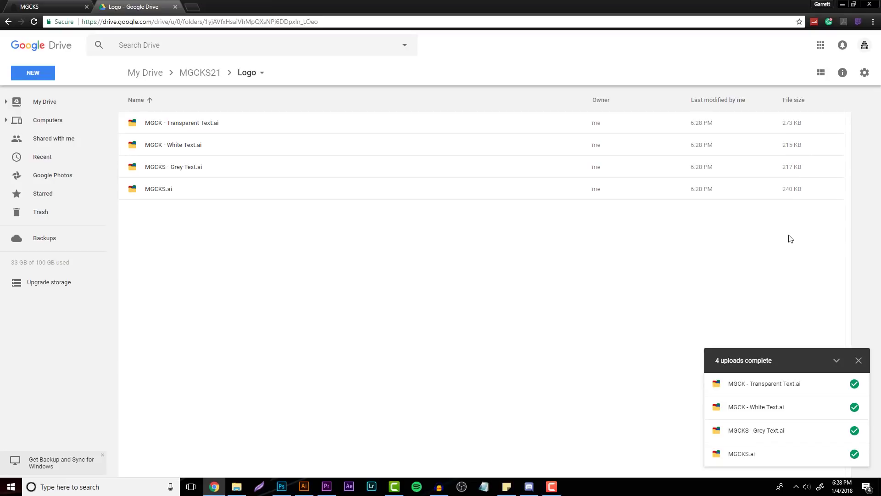
# Step: Return to the MGCKS21 folder, create a folder named Streaming and open it
pyautogui.click(200, 77)
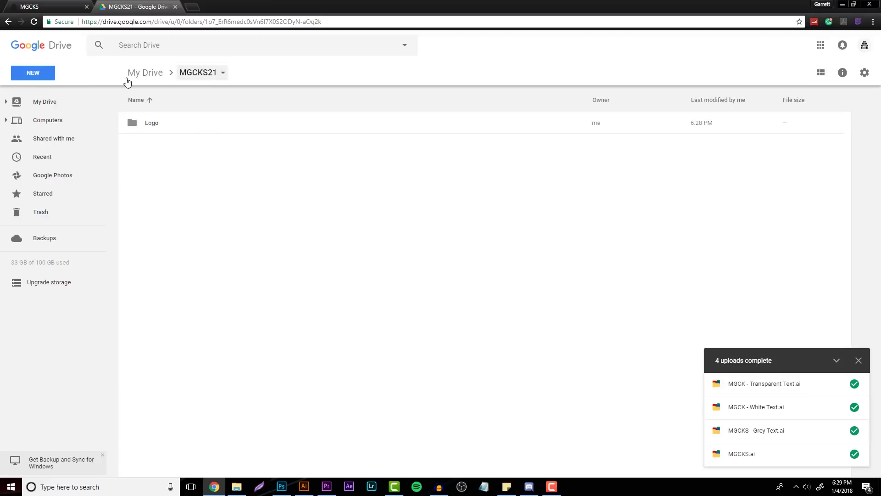
pyautogui.click(33, 75)
pyautogui.click(39, 92)
pyautogui.write('Streaming')
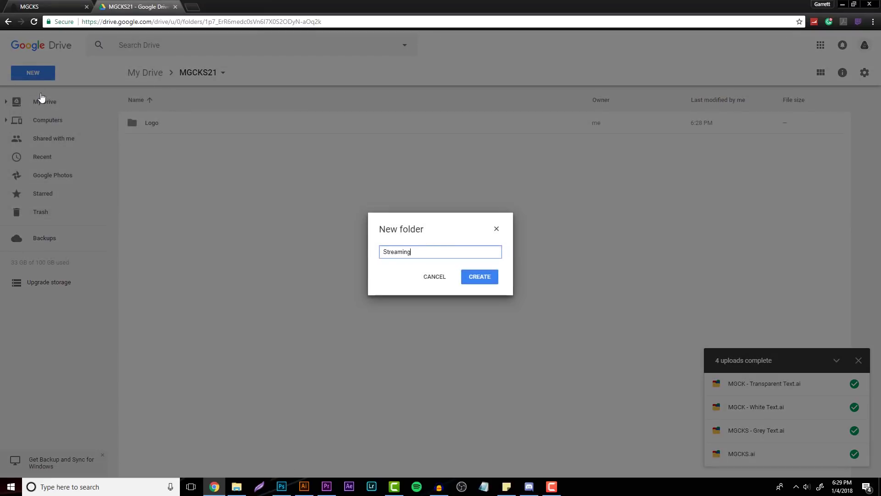
pyautogui.press('Return')
pyautogui.click(139, 144)
pyautogui.doubleClick(139, 144)
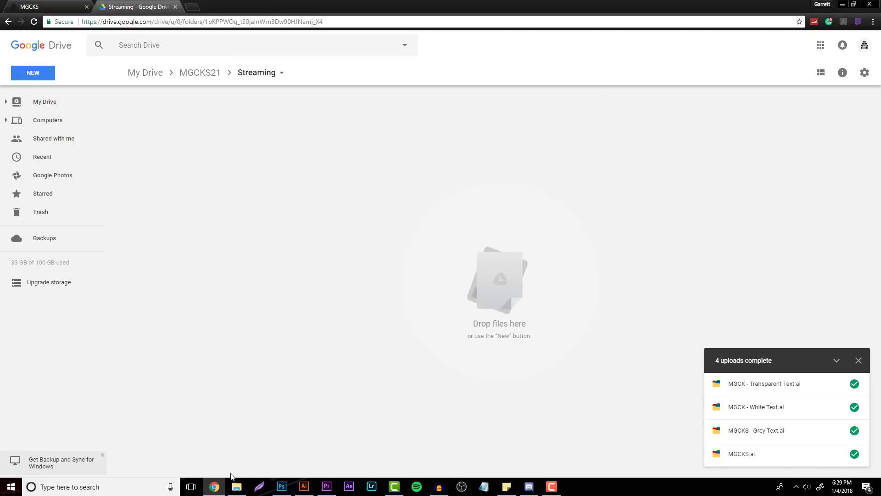
# Step: Create a folder named Panel inside the Streaming folder on Google Drive and open it
pyautogui.click(236, 488)
pyautogui.click(236, 488)
pyautogui.click(33, 72)
pyautogui.click(48, 94)
pyautogui.write('Panel')
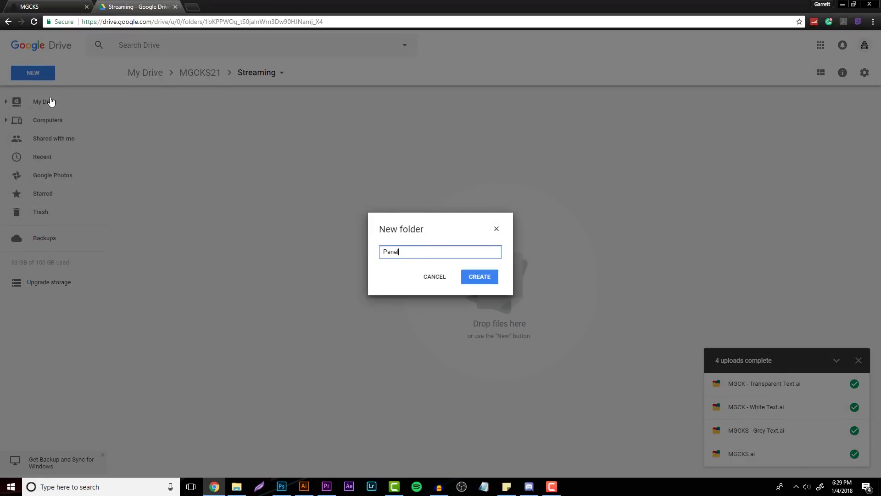
pyautogui.press('Return')
pyautogui.doubleClick(167, 131)
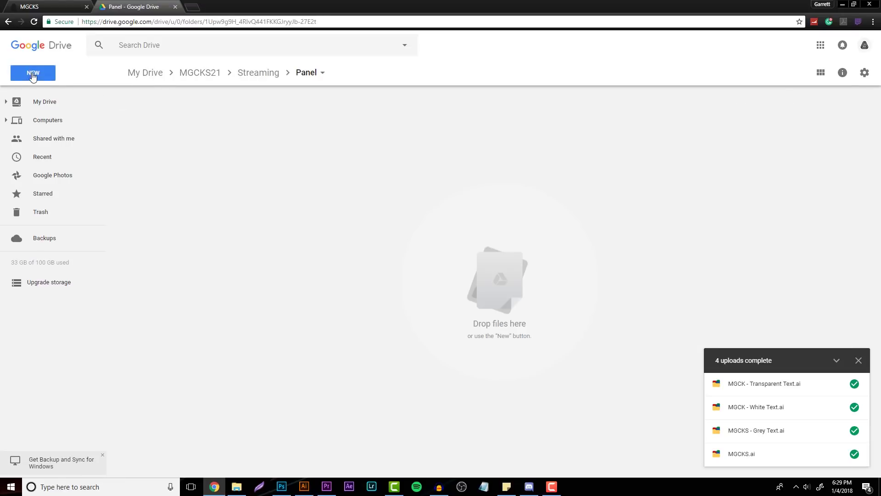
# Step: Upload all seven panel images from the local Streaming > Panels (New) folder to the Panel folder
pyautogui.click(33, 74)
pyautogui.click(51, 117)
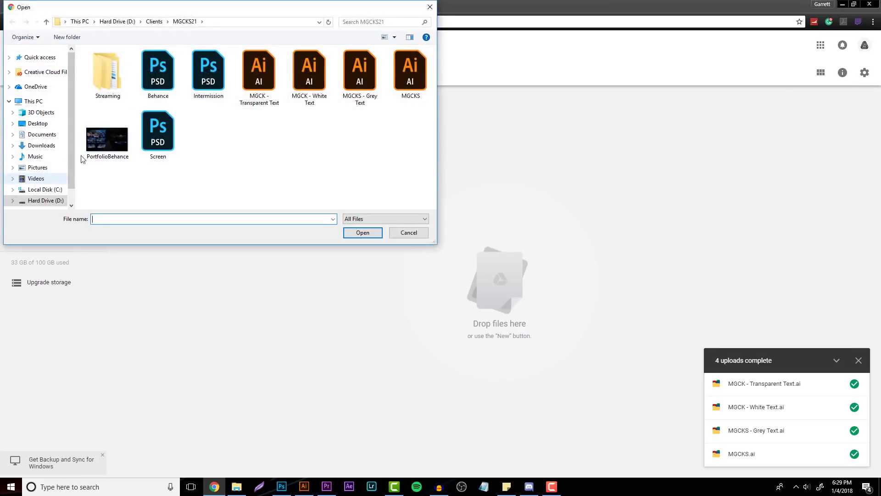
pyautogui.doubleClick(97, 83)
pyautogui.doubleClick(123, 108)
pyautogui.moveTo(102, 83); pyautogui.dragTo(399, 48)
pyautogui.click(363, 233)
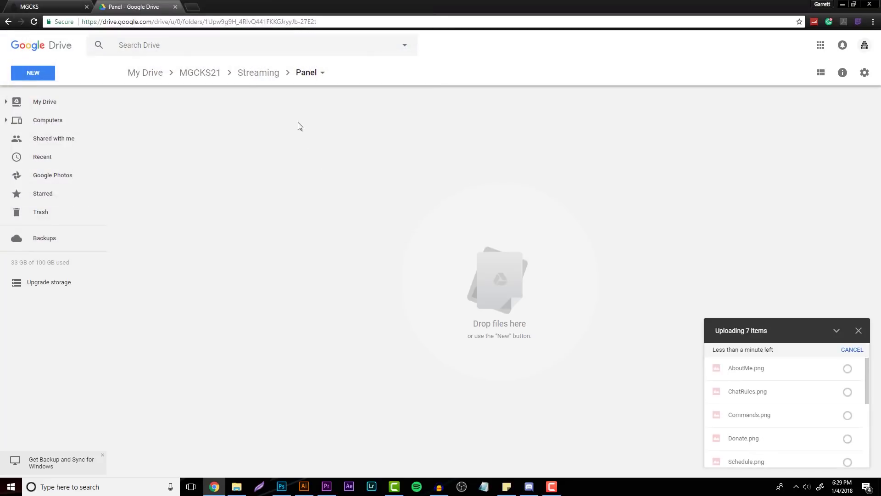
# Step: Return to the Streaming folder, create a folder named Screens and open it
pyautogui.click(263, 78)
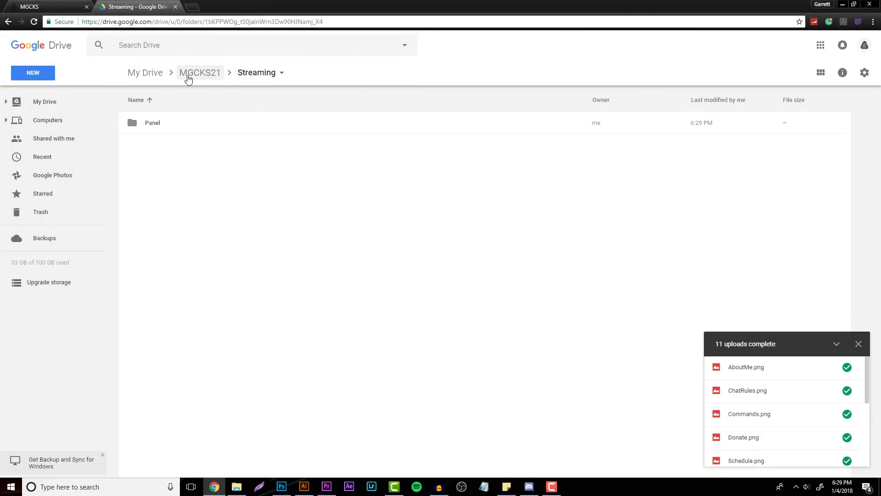
pyautogui.click(44, 75)
pyautogui.click(46, 95)
pyautogui.write('Screens')
pyautogui.press('Return')
pyautogui.press('Return')
# Step: Upload all five screen images from the local Streaming > Screens folder to the Screens folder
pyautogui.click(33, 72)
pyautogui.click(55, 116)
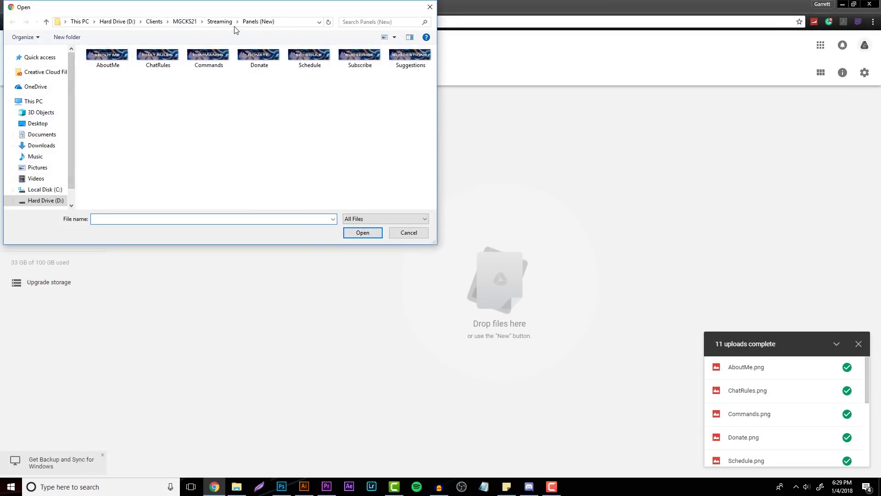
pyautogui.click(220, 22)
pyautogui.doubleClick(123, 112)
pyautogui.moveTo(102, 105); pyautogui.dragTo(334, 48)
pyautogui.click(363, 233)
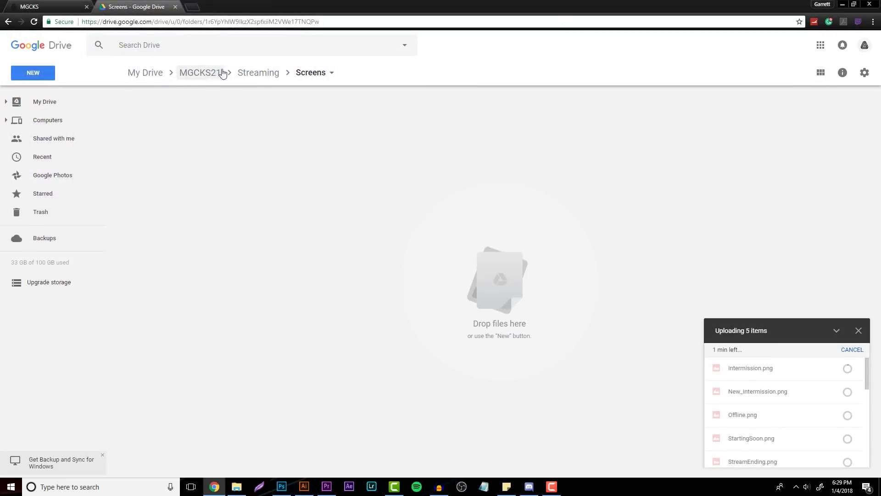
# Step: Return to the MGCKS21 folder, create a folder named Social Media and open it
pyautogui.click(255, 73)
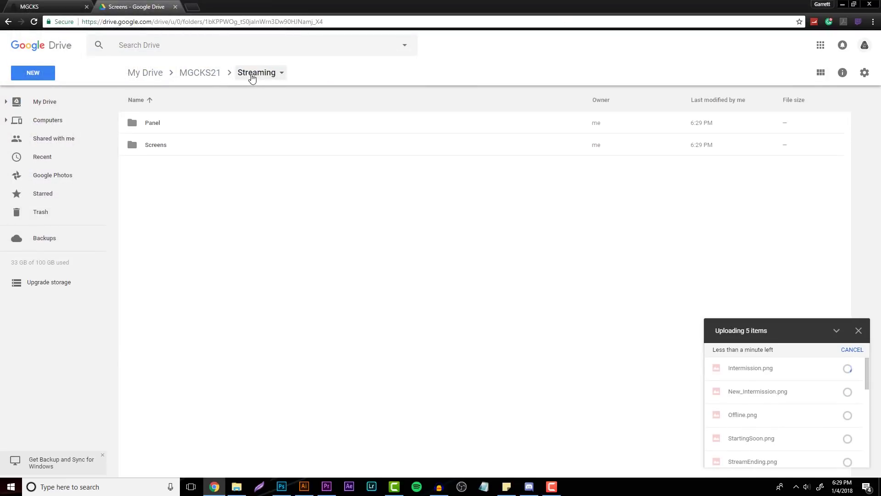
pyautogui.click(199, 74)
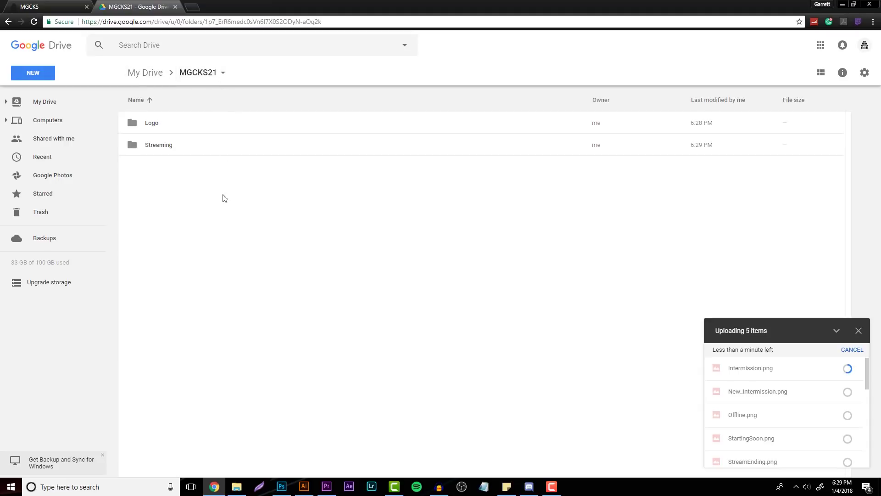
pyautogui.click(33, 72)
pyautogui.click(44, 96)
pyautogui.write('Social Media')
pyautogui.press('Return')
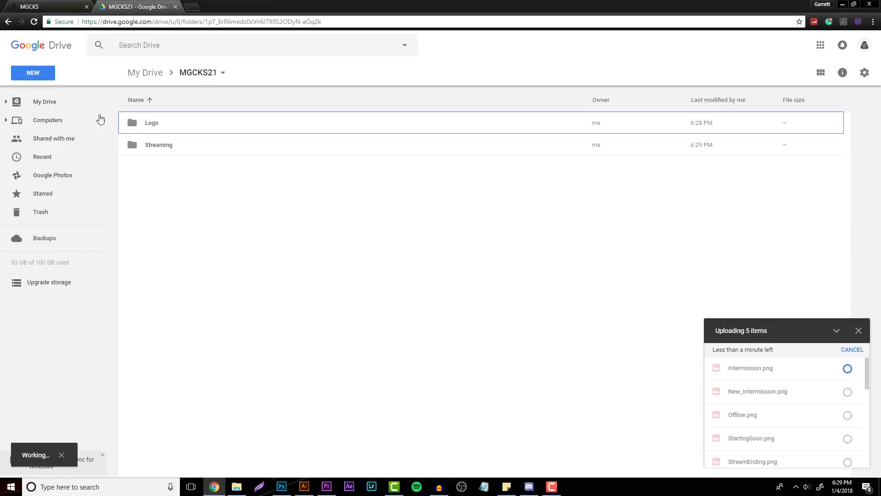
pyautogui.doubleClick(161, 155)
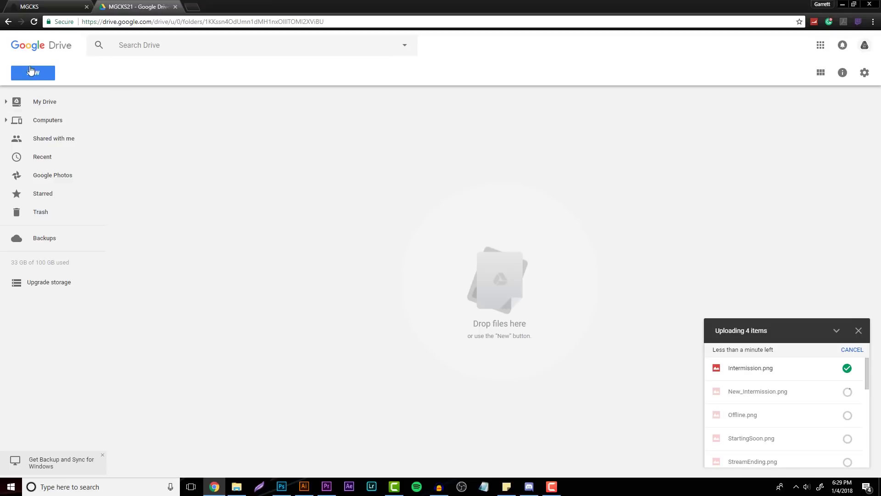
# Step: Upload TwitchHeader.png and TwitterHeader.png from the local Social Media > Headers folder to the Social Media folder
pyautogui.click(33, 73)
pyautogui.click(53, 115)
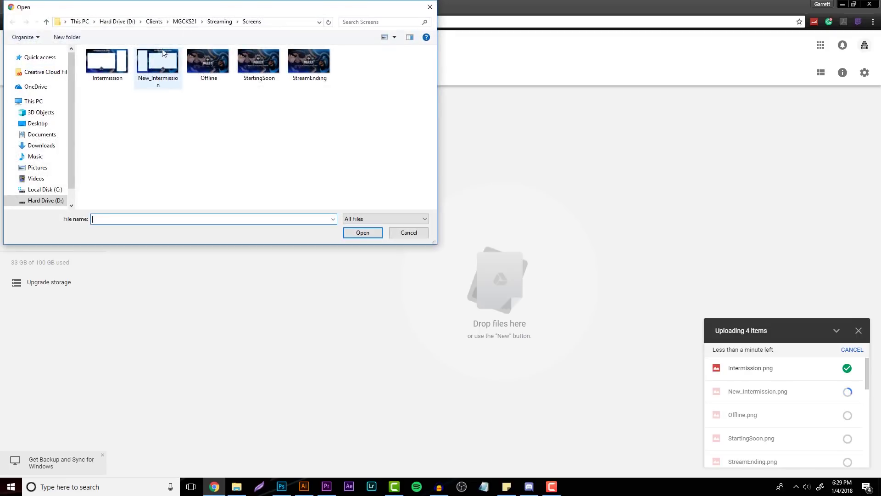
pyautogui.click(220, 22)
pyautogui.doubleClick(128, 120)
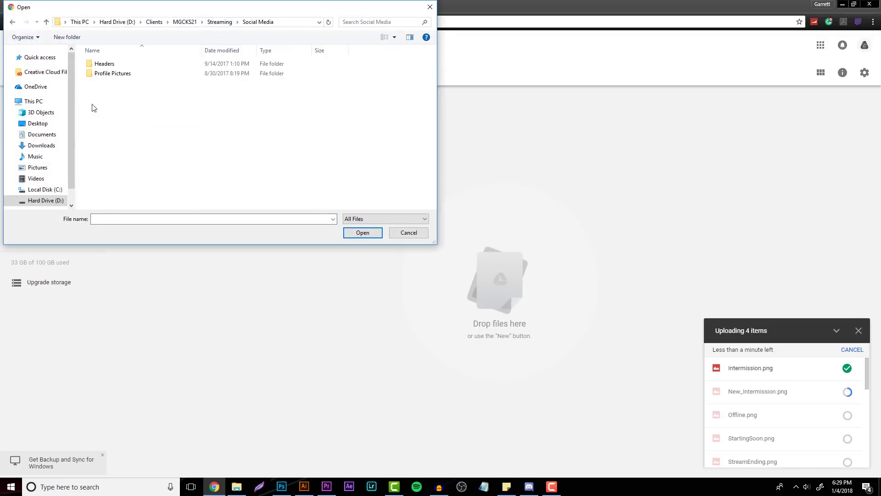
pyautogui.doubleClick(105, 64)
pyautogui.hotkey('ctrl', 'a')
pyautogui.click(362, 233)
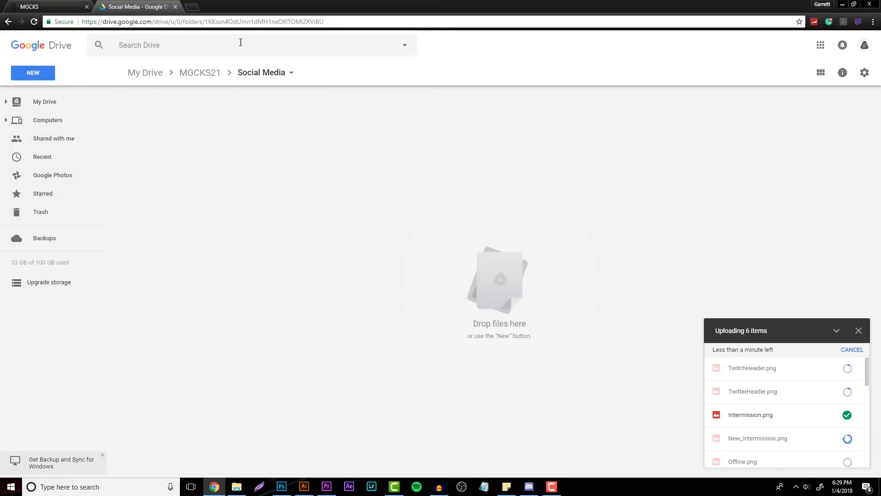
# Step: Return to MGCKS21, open the Logo folder and preview MGCKS.ai
pyautogui.click(201, 73)
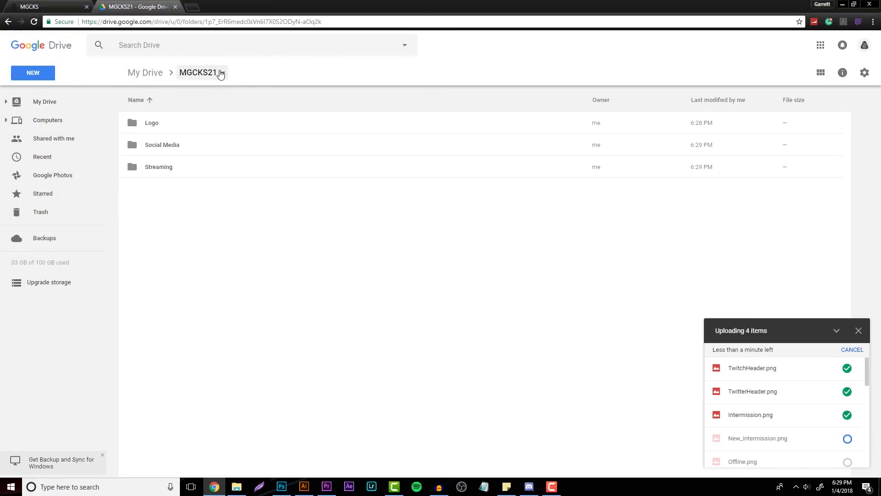
pyautogui.doubleClick(188, 123)
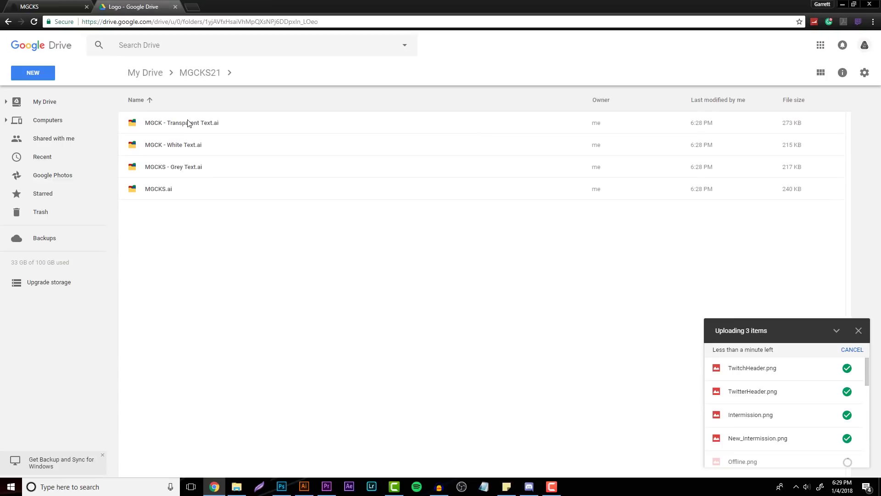
pyautogui.doubleClick(202, 189)
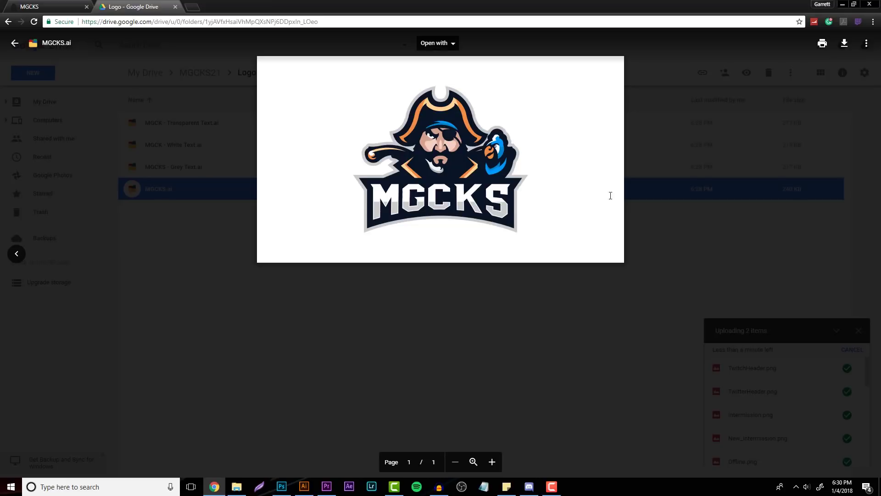
# Step: Close the logo preview, return to the MGCKS21 folder and turn on its shareable link
pyautogui.click(696, 202)
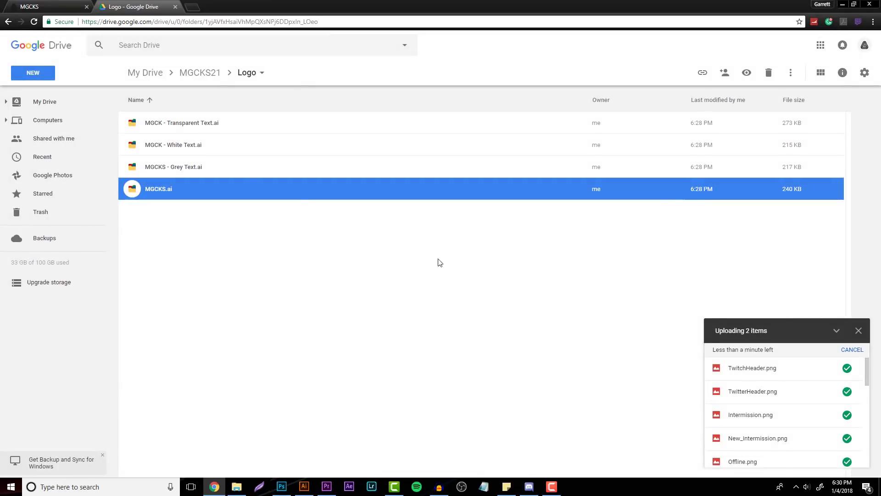
pyautogui.click(196, 76)
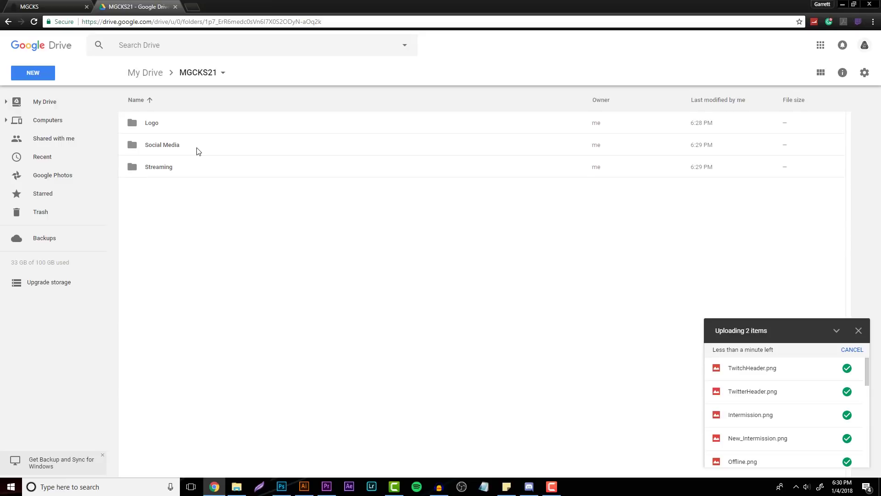
pyautogui.click(223, 75)
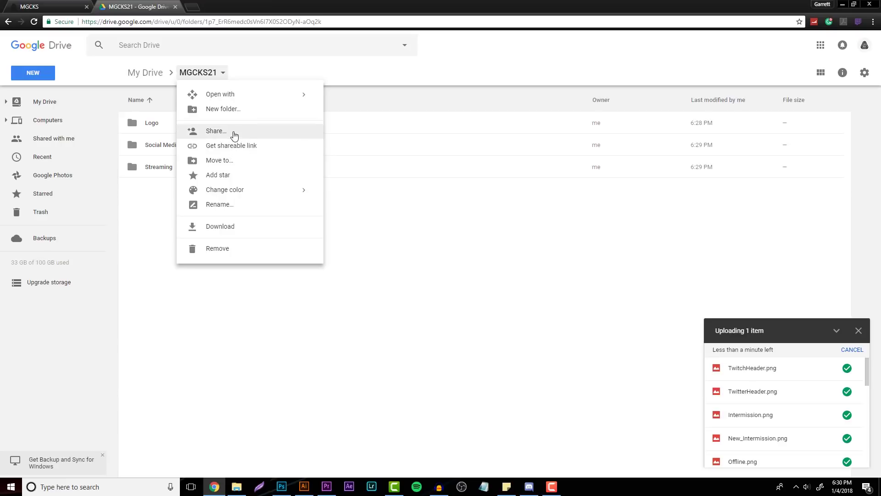
pyautogui.click(225, 147)
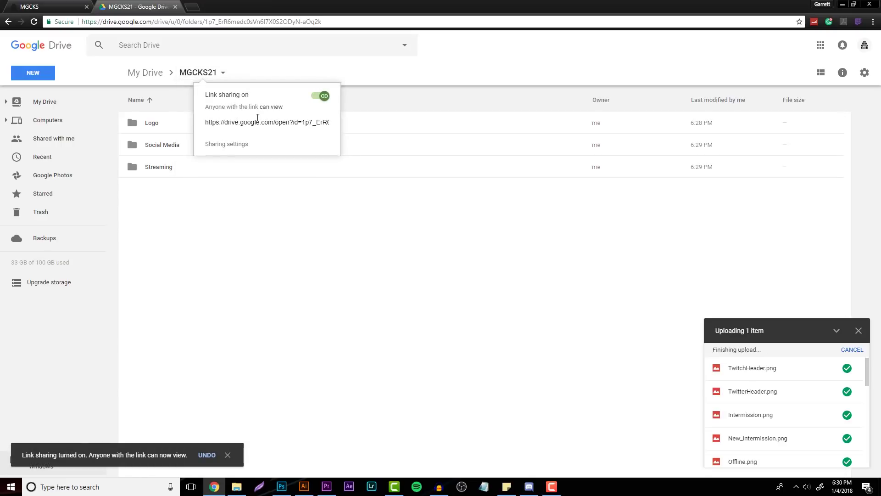
pyautogui.click(244, 122)
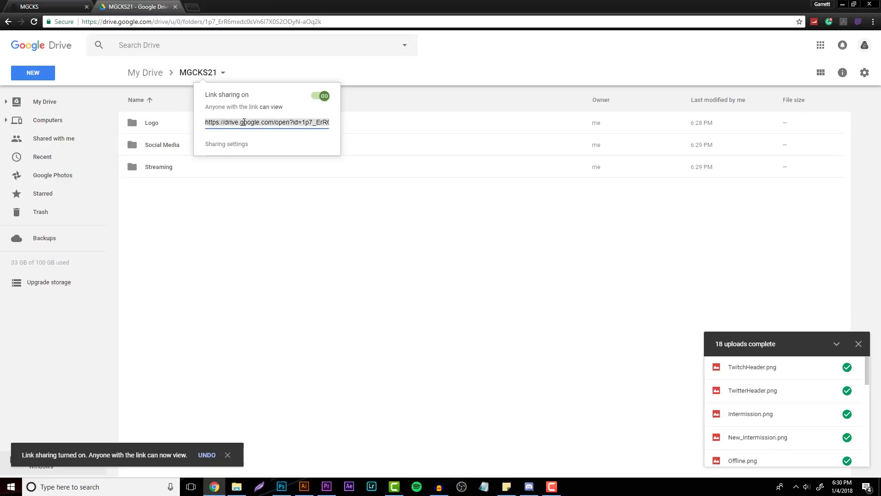
# Step: Keep the MGCKS21 link sharing at "Anyone with the link can view" in the sharing settings and copy the link
pyautogui.click(234, 147)
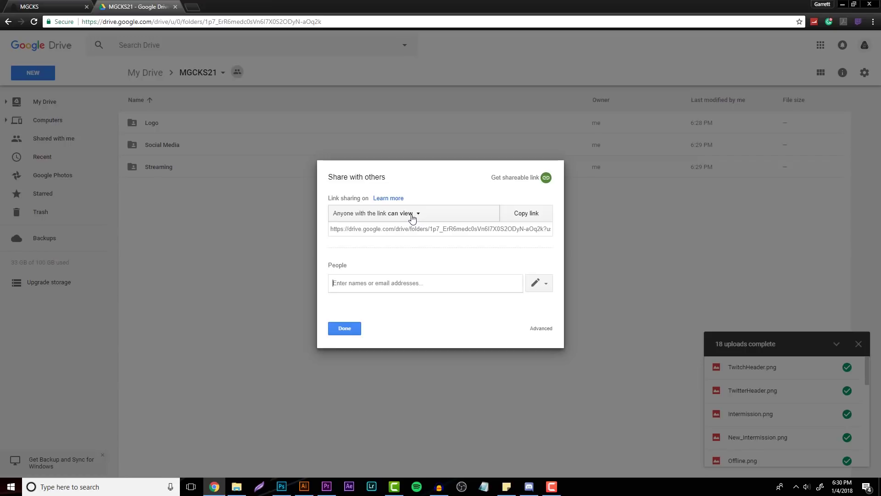
pyautogui.click(412, 217)
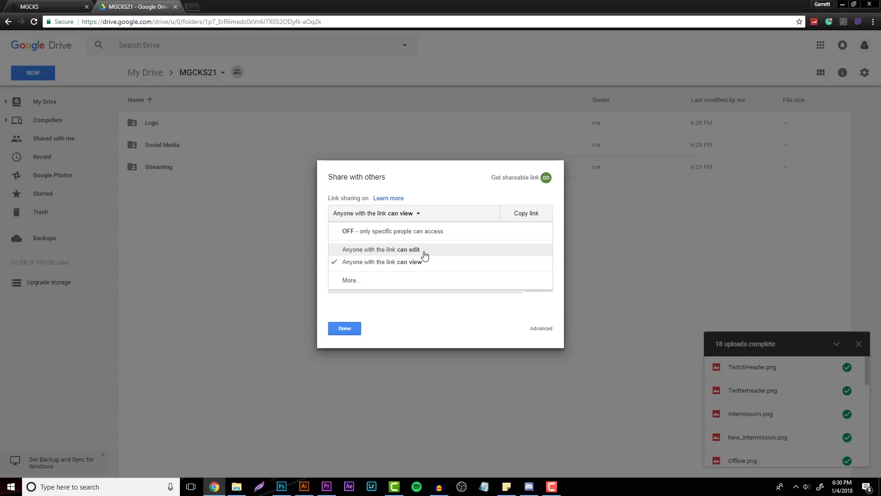
pyautogui.click(398, 263)
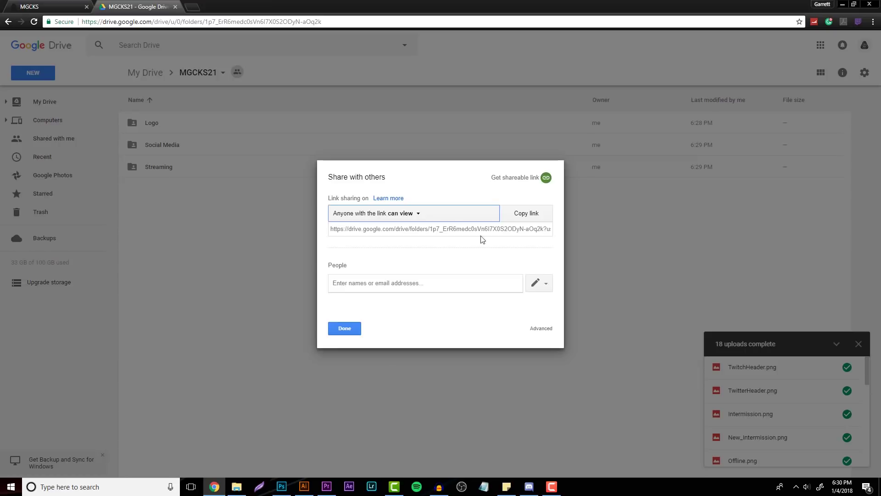
pyautogui.click(532, 216)
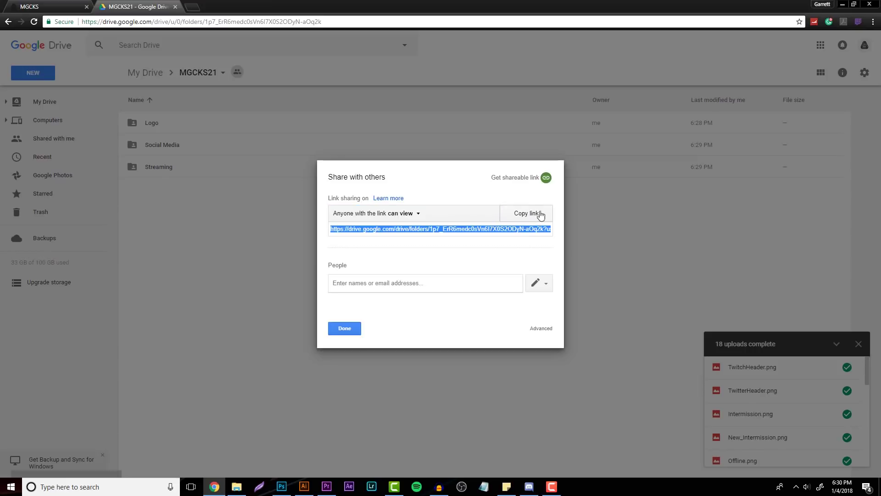
pyautogui.click(342, 329)
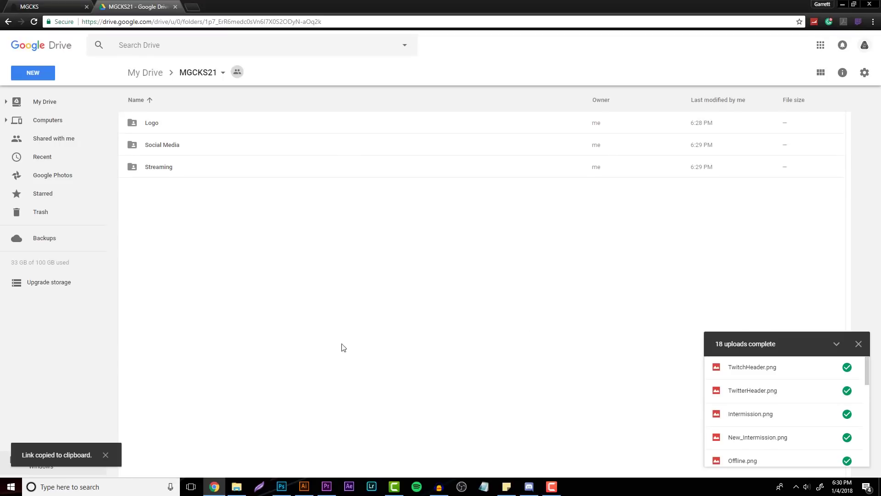
# Step: Switch to Notepad, write "Hey, your designs are finished here is the link!" and paste the folder link below it
pyautogui.click(486, 486)
pyautogui.moveTo(276, 101); pyautogui.dragTo(414, 110)
pyautogui.write('Hey, You')
pyautogui.press('BackSpace')
pyautogui.press('BackSpace')
pyautogui.press('BackSpace')
pyautogui.write('your designs are finished here is the link!')
pyautogui.press('Return')
pyautogui.hotkey('ctrl', 'v')
pyautogui.press('Return')
# Step: Add below the link: "*When trying to download the files, make sure to click the download arrow in the top right hand corner. ("
pyautogui.press('Return')
pyautogui.write('*When trying to download the files, make sure to click the download arrow in the top right hand corner. ')
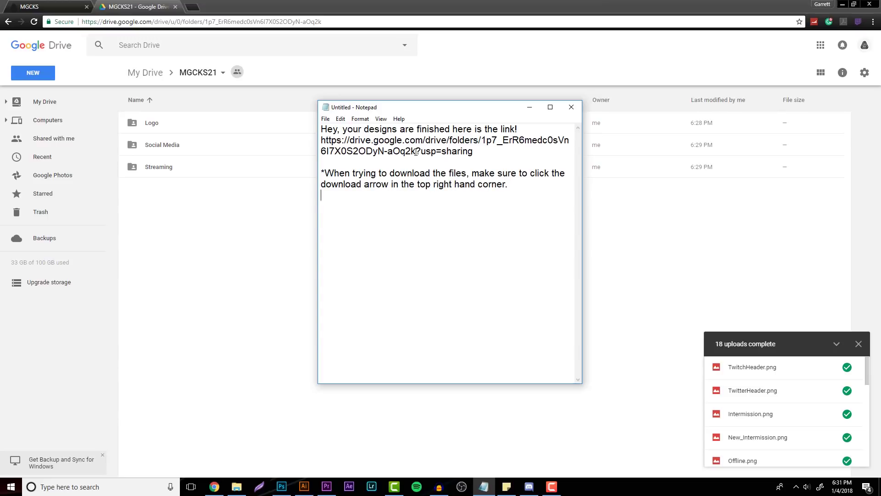
pyautogui.write('(')
# Step: Switch back to Google Drive, open the Logo folder and preview MGCKS.ai
pyautogui.click(221, 207)
pyautogui.doubleClick(209, 129)
pyautogui.click(212, 186)
pyautogui.doubleClick(212, 187)
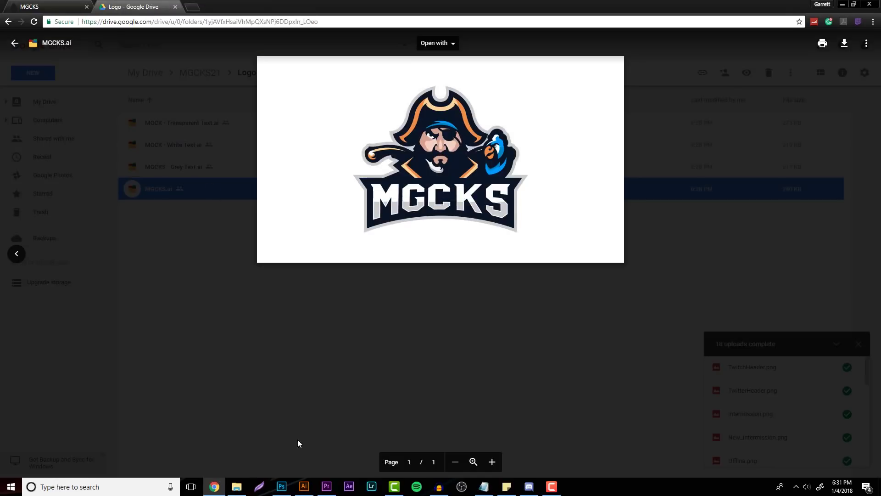
pyautogui.click(259, 486)
pyautogui.moveTo(6, 49); pyautogui.dragTo(873, 471)
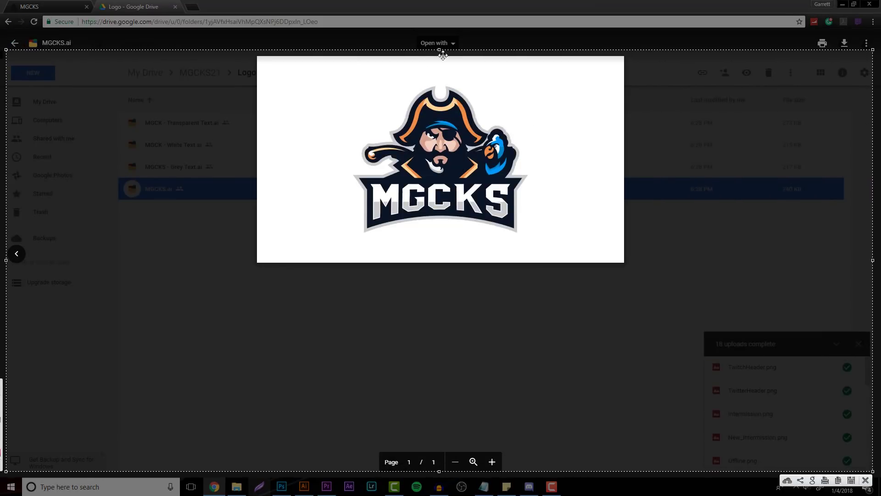
pyautogui.moveTo(439, 49); pyautogui.dragTo(437, 27)
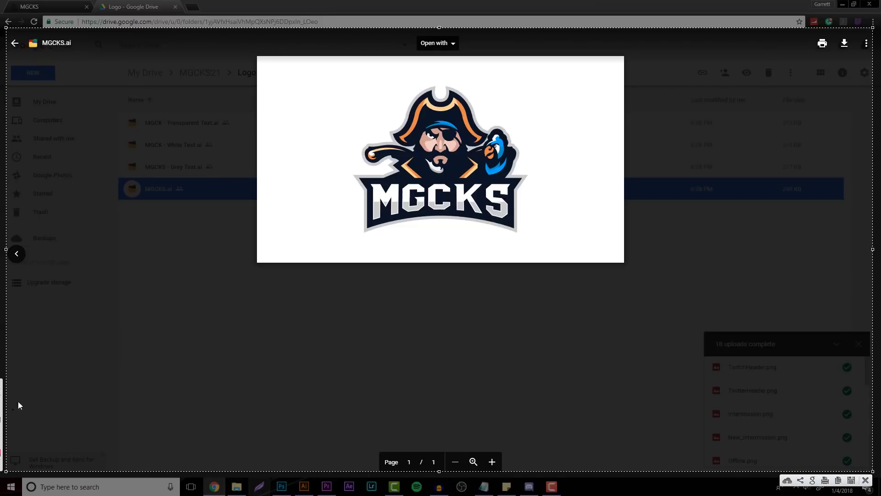
pyautogui.moveTo(840, 35); pyautogui.dragTo(849, 32)
pyautogui.click(5, 382)
pyautogui.moveTo(845, 380); pyautogui.dragTo(769, 315)
pyautogui.hotkey('ctrl', 'z')
pyautogui.moveTo(835, 87)
pyautogui.mouseDown()
pyautogui.moveTo(833, 68)
pyautogui.moveTo(822, 72)
pyautogui.mouseUp()
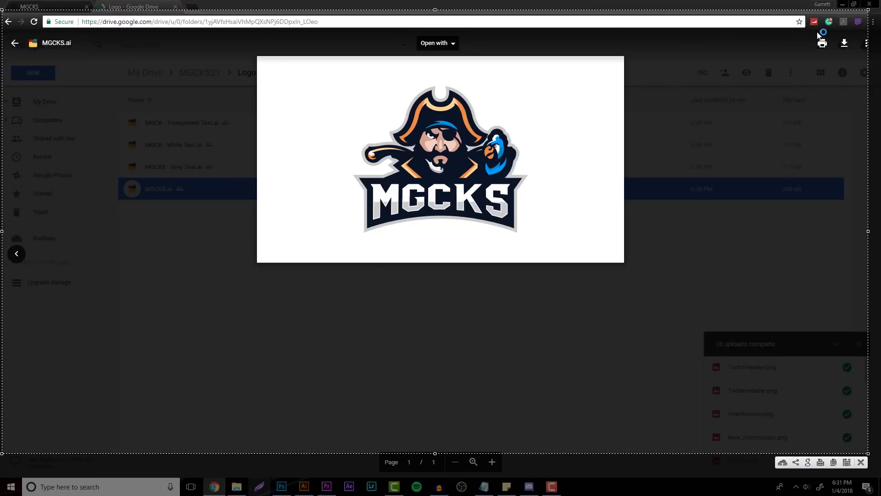
# Step: Mark the download icon in the screenshot with a red arrow, upload the image and copy its link
pyautogui.hotkey('ctrl', 'c')
pyautogui.moveTo(589, 194)
pyautogui.mouseDown()
pyautogui.moveTo(703, 169)
pyautogui.moveTo(815, 82)
pyautogui.mouseUp()
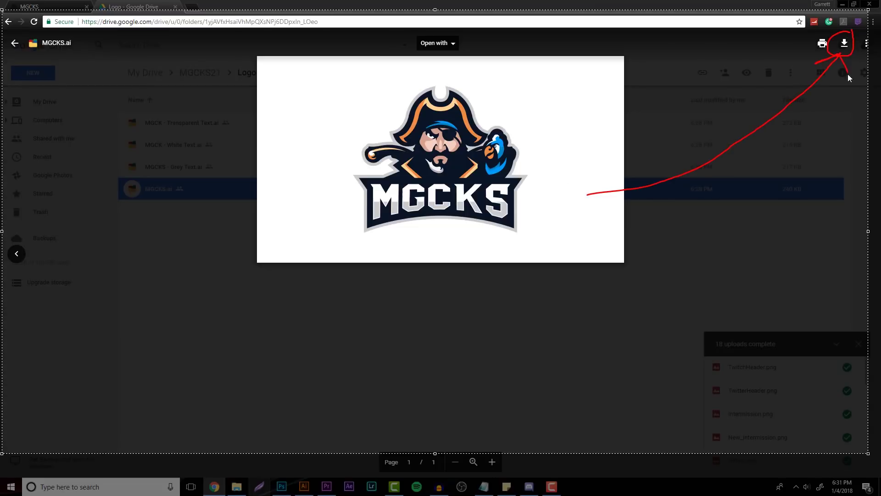
pyautogui.click(784, 462)
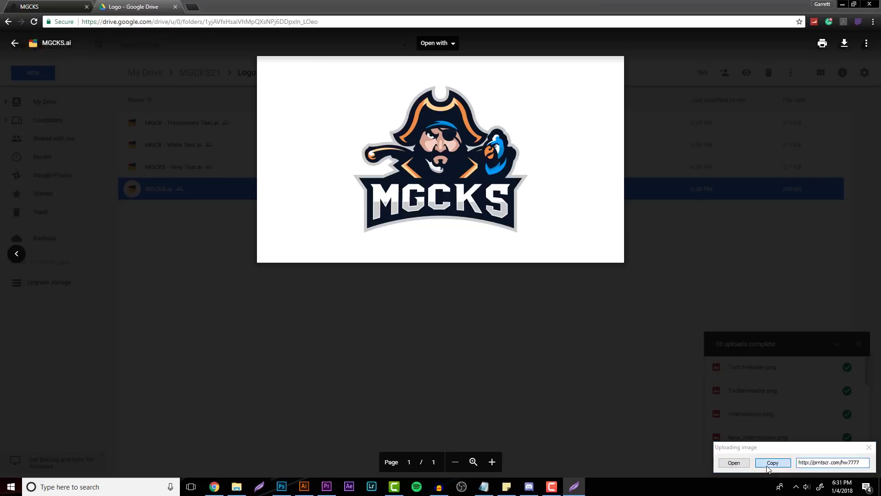
pyautogui.click(767, 463)
# Step: Switch to Notepad, paste the screenshot link, close the parenthesis and select the whole message for copying
pyautogui.click(484, 487)
pyautogui.hotkey('ctrl', 'v')
pyautogui.write(')')
pyautogui.moveTo(479, 197); pyautogui.dragTo(321, 127)
# Step: Open gmail.com in a new browser tab, start a new email and paste the prepared client message into its body
pyautogui.click(192, 7)
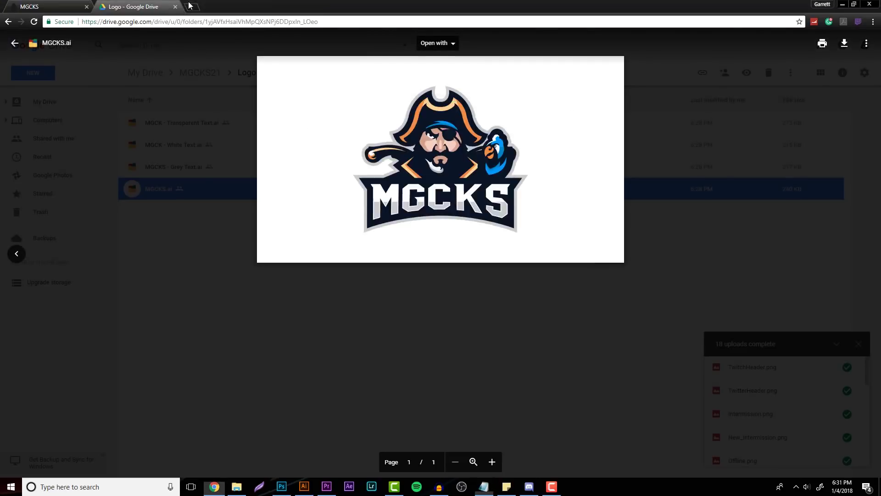
pyautogui.click(192, 7)
pyautogui.write('gmail.com')
pyautogui.press('Return')
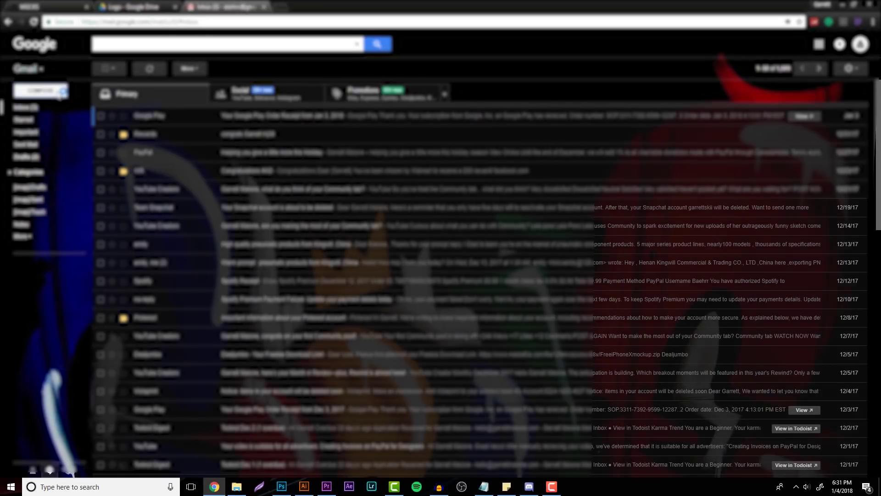
pyautogui.click(49, 93)
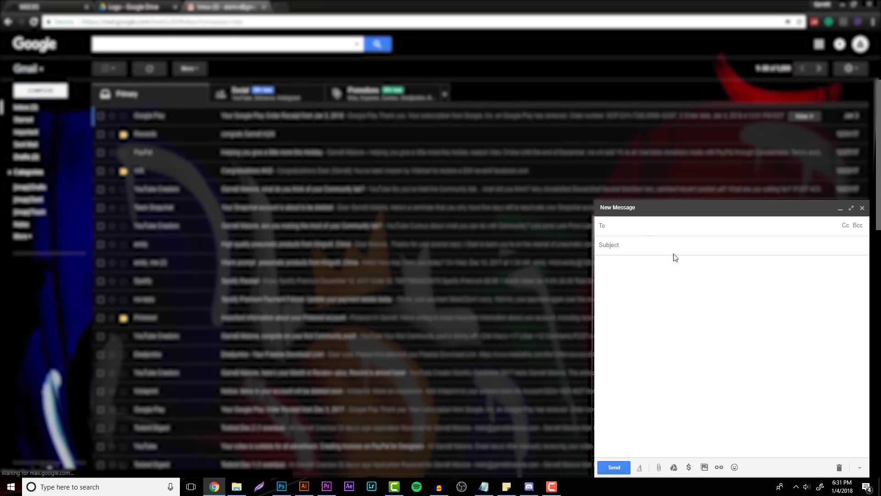
pyautogui.click(629, 279)
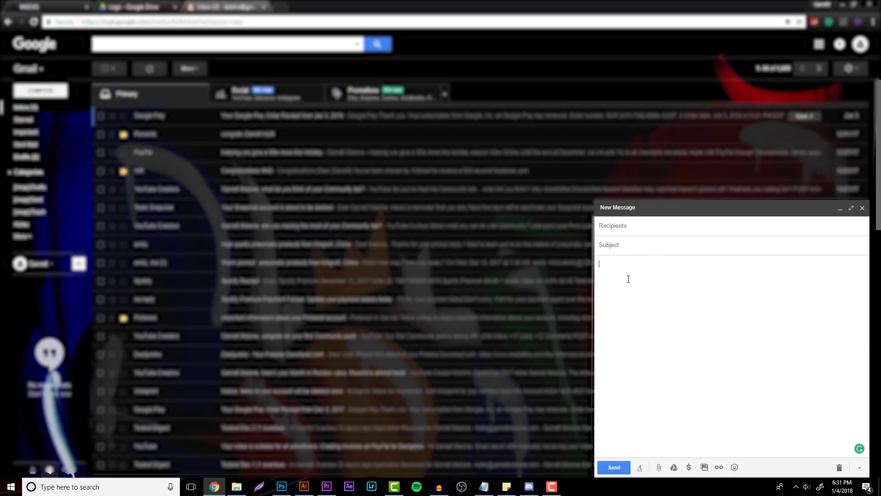
pyautogui.hotkey('ctrl', 'v')
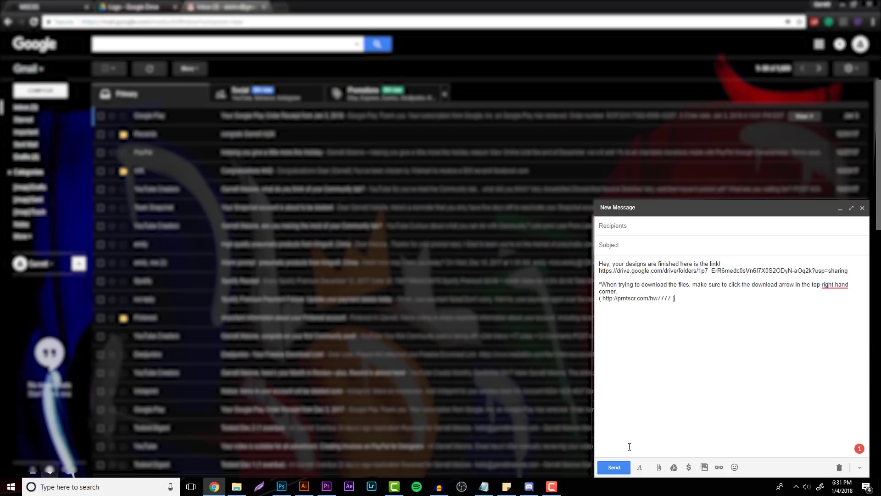
# Step: Delete the pasted message from the email body and close the Gmail tab
pyautogui.moveTo(668, 395); pyautogui.dragTo(561, 222)
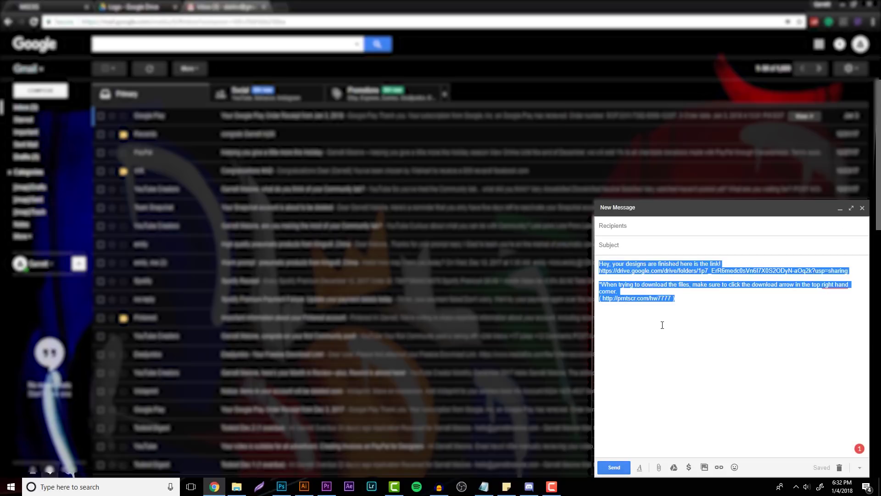
pyautogui.press('BackSpace')
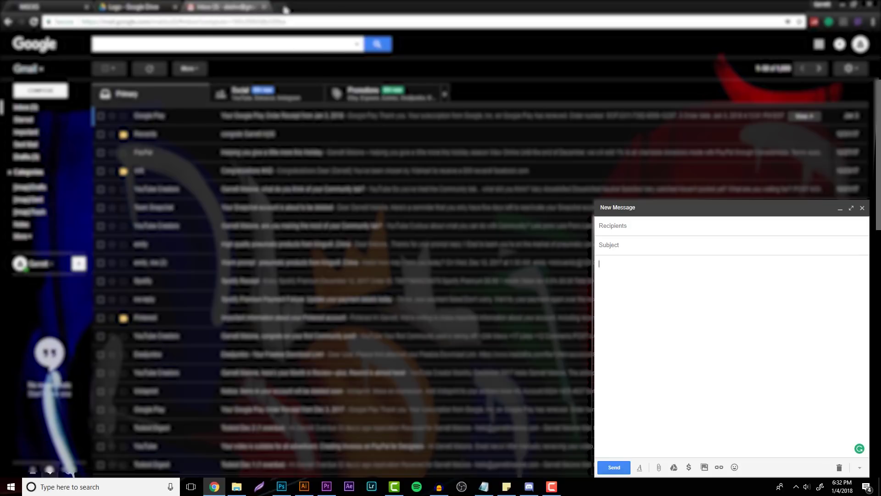
pyautogui.click(264, 8)
# Step: Switch to Photoshop and view the blue header document with the MGCKS logo
pyautogui.click(282, 486)
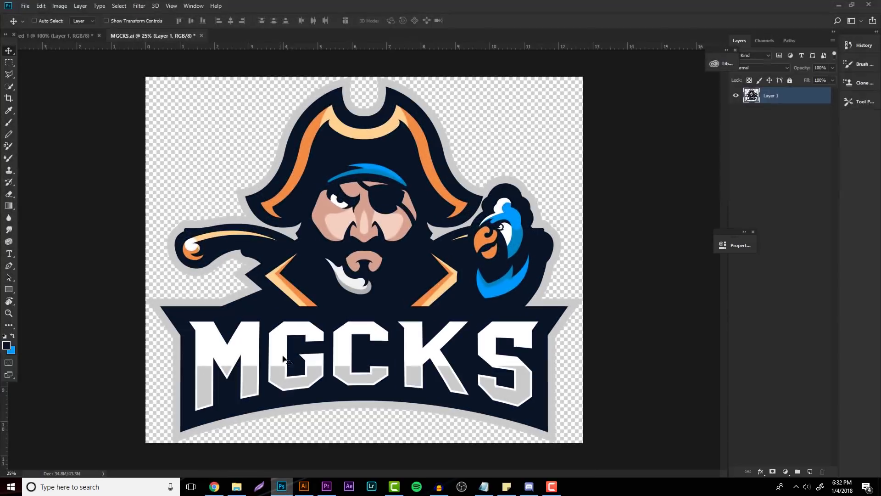
pyautogui.click(75, 38)
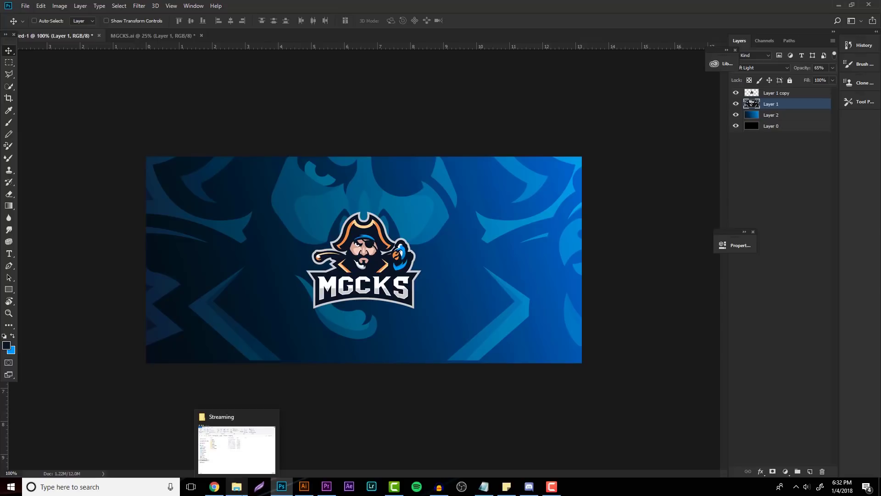
# Step: Switch to File Explorer, look through the Clients folder on Hard Drive (D:), and close the window
pyautogui.click(237, 486)
pyautogui.click(124, 309)
pyautogui.click(187, 194)
pyautogui.doubleClick(188, 198)
pyautogui.moveTo(591, 168); pyautogui.dragTo(591, 367)
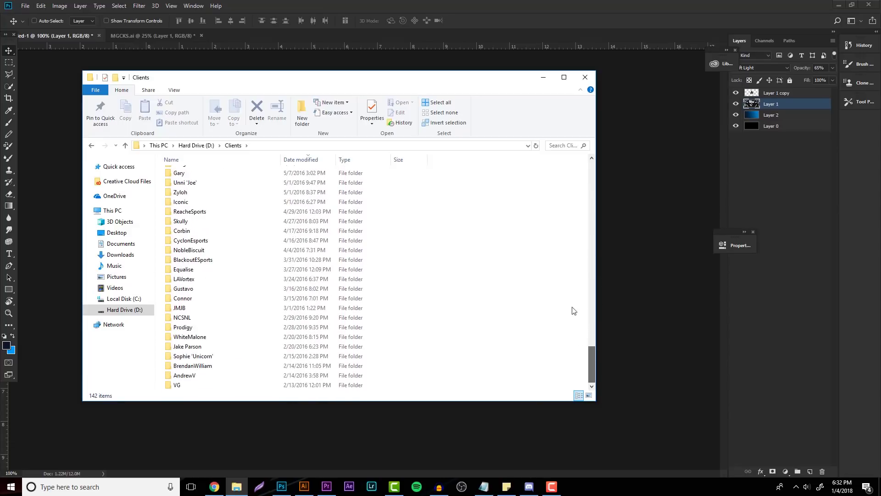
pyautogui.click(585, 76)
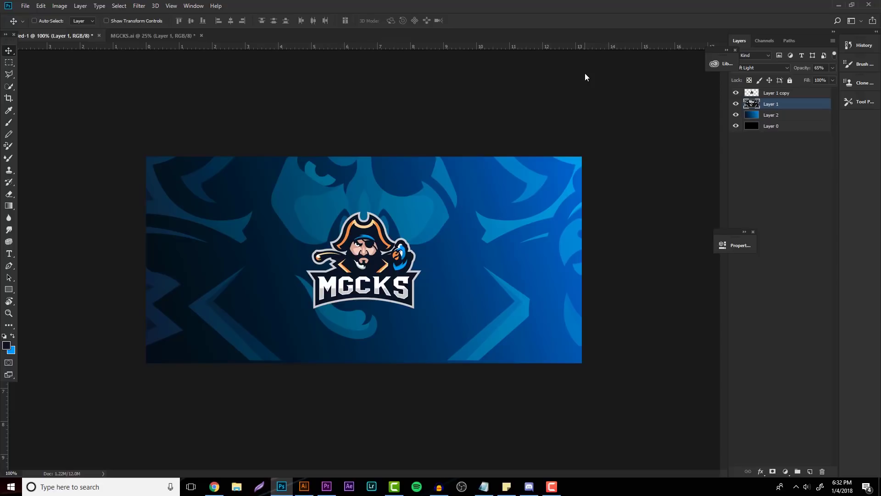